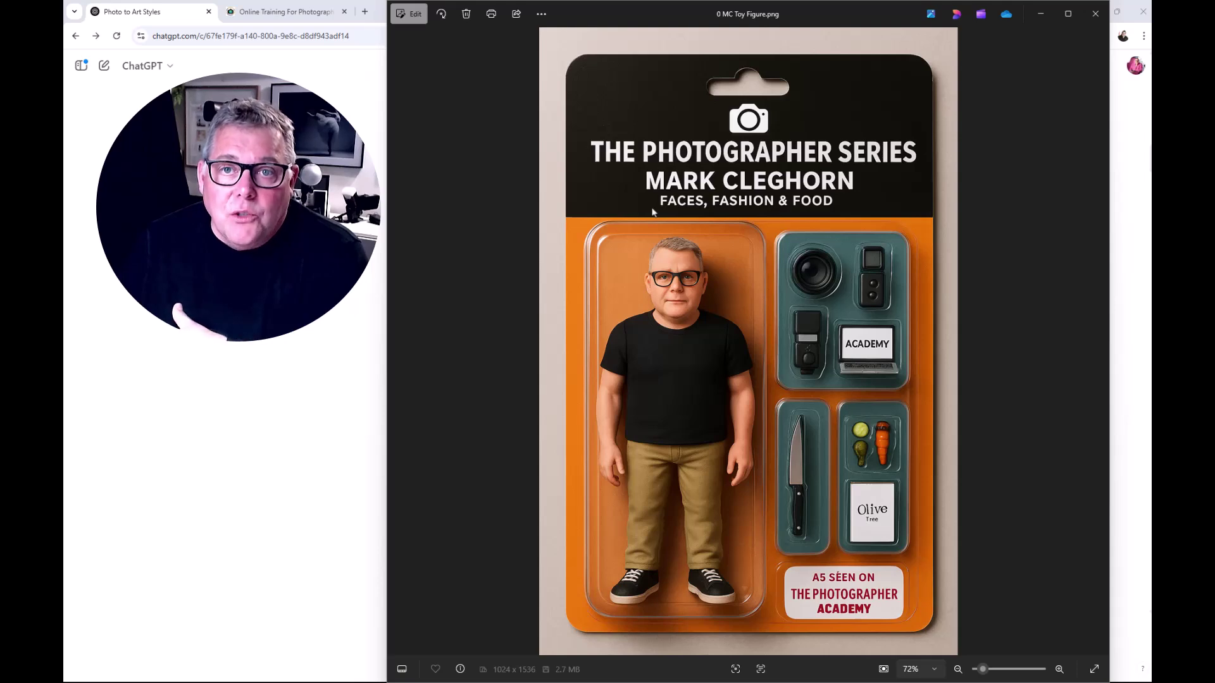
Move the toy figure image window off the chat and return to the first question about photo-to-art images.
drag(642, 23, 670, 24)
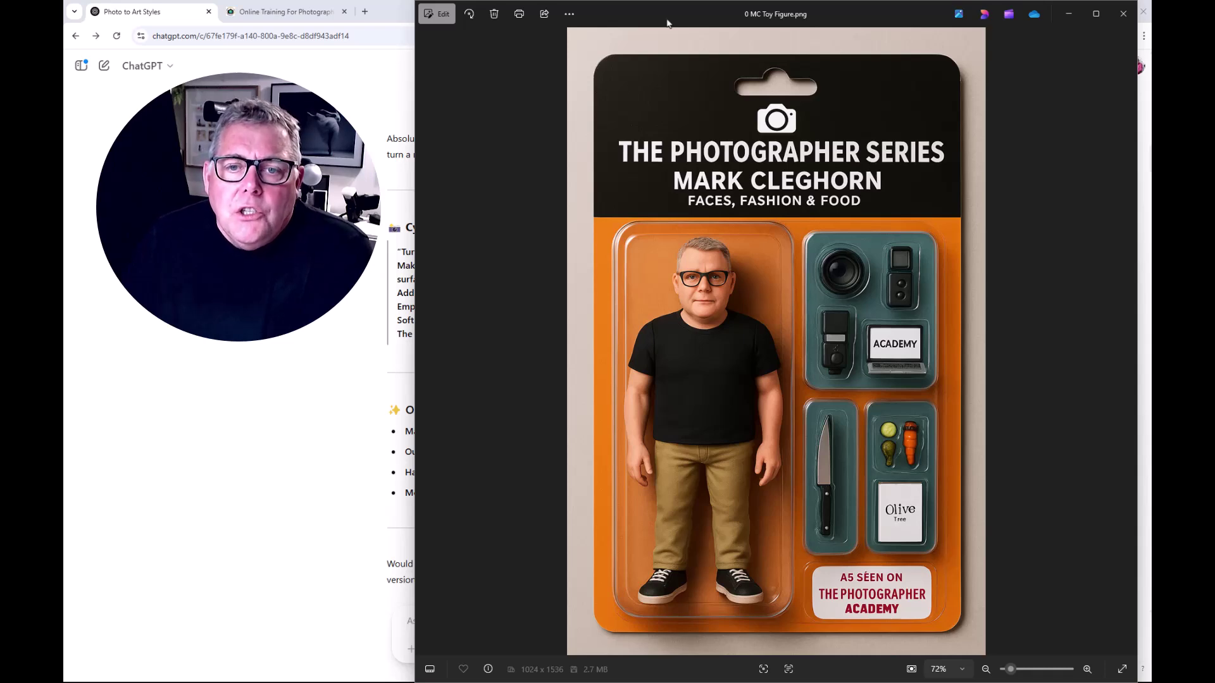
drag(668, 23, 1214, 24)
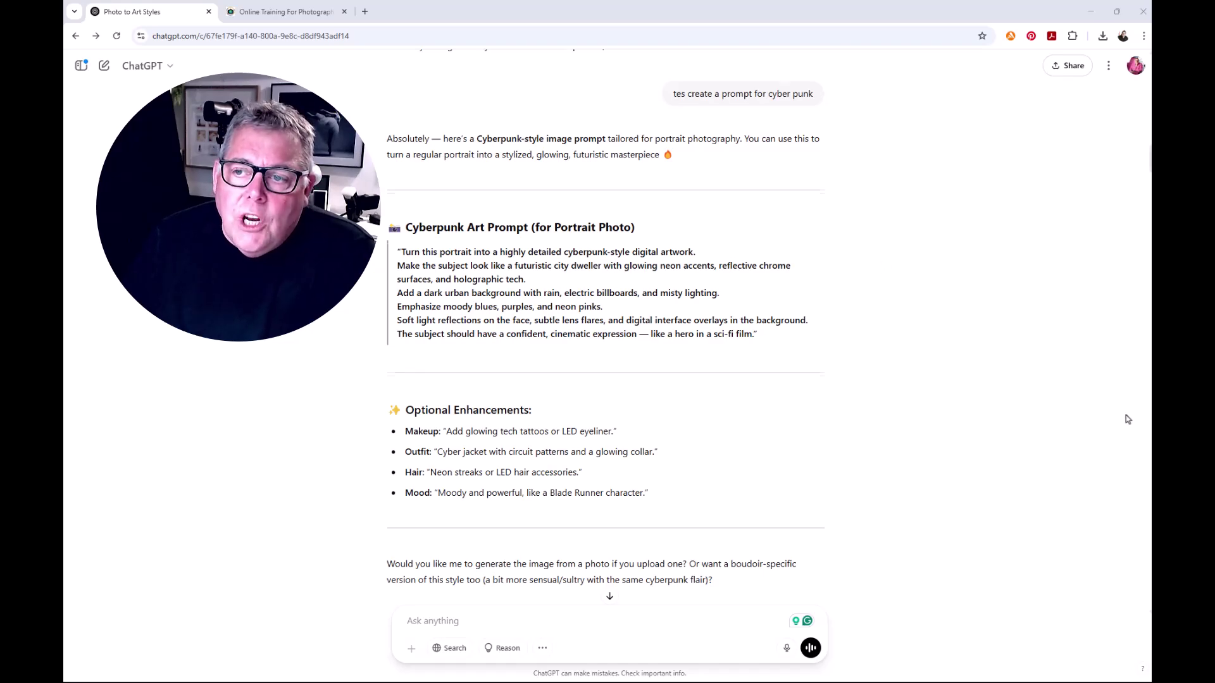
scroll(1127, 419, up, 15)
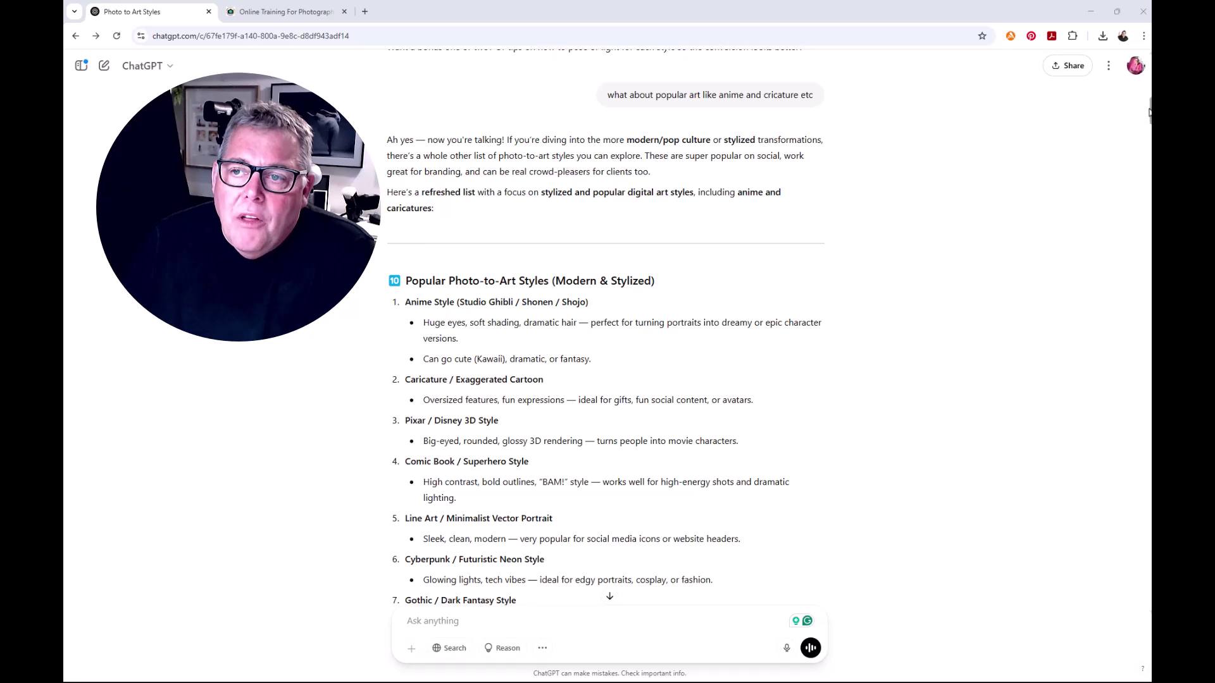
scroll(605, 329, up, 15)
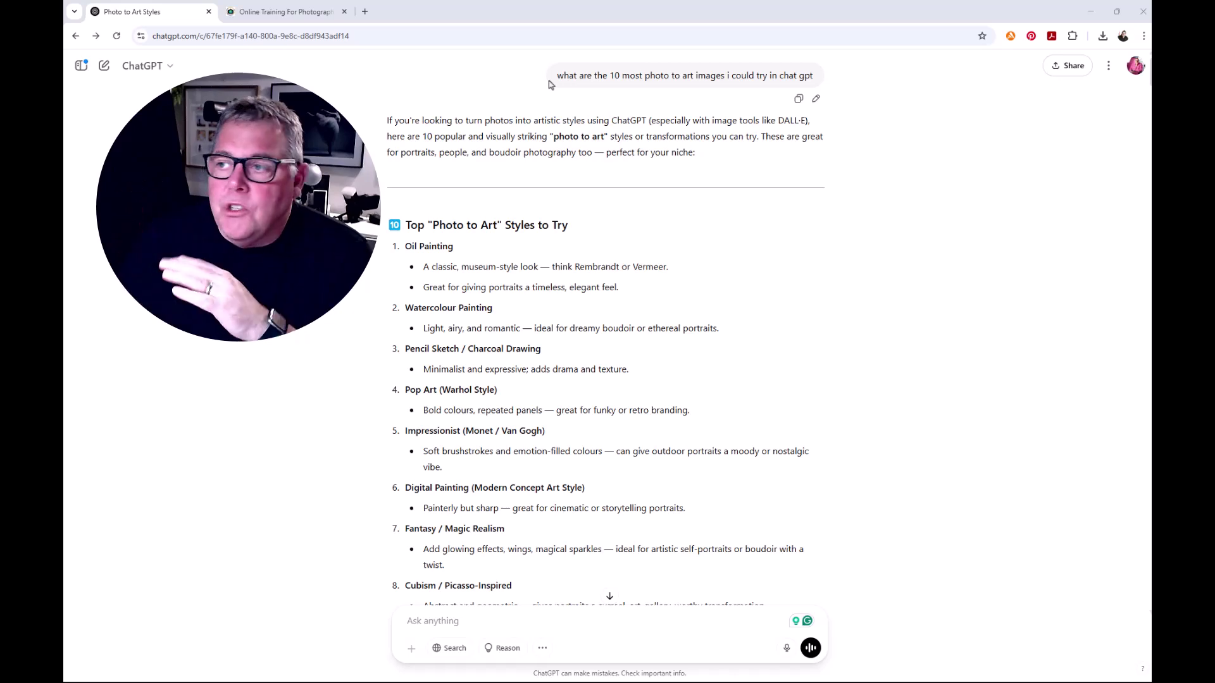
Bring the toy figure image back over the chat and resize its window to show the whole picture beside the style list.
drag(1212, 50, 879, 65)
drag(838, 553, 840, 676)
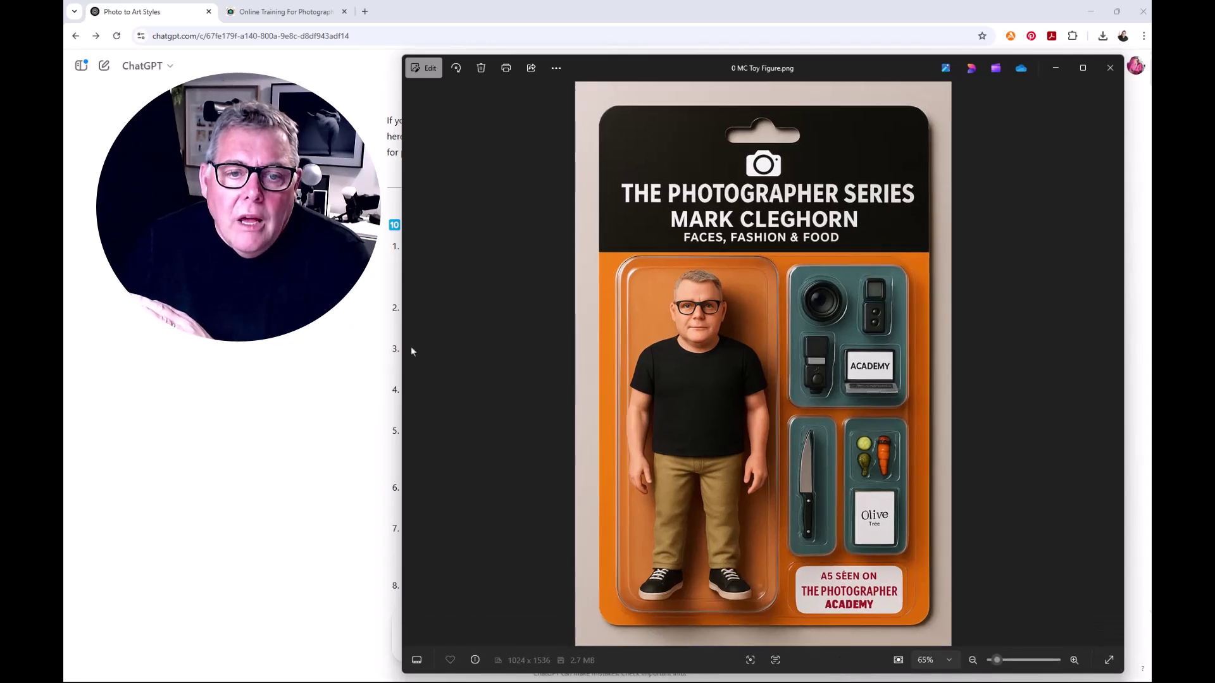
drag(399, 345, 535, 337)
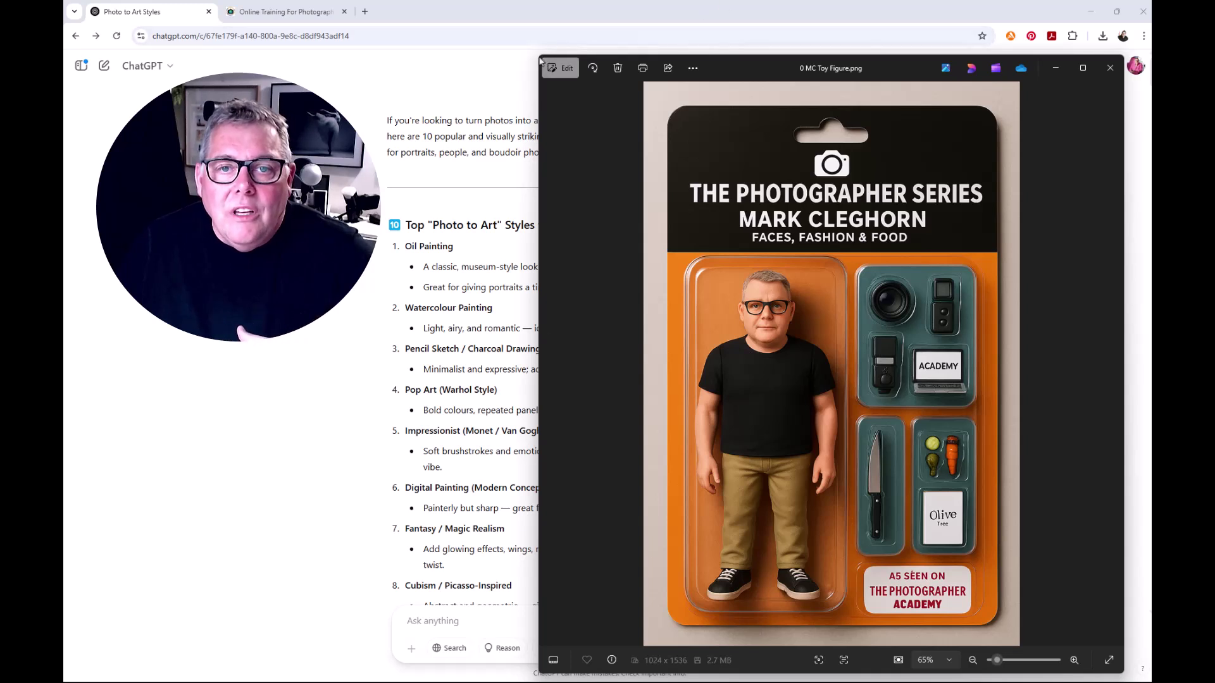
drag(766, 66, 698, 24)
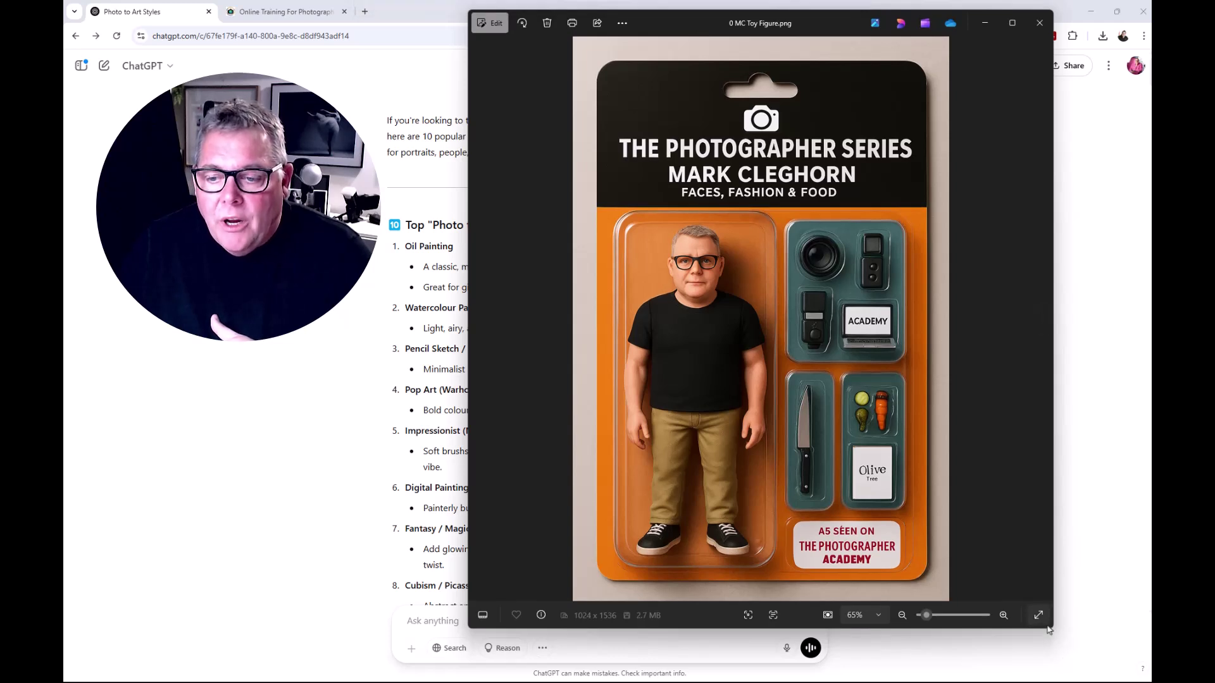
drag(1052, 631, 1103, 675)
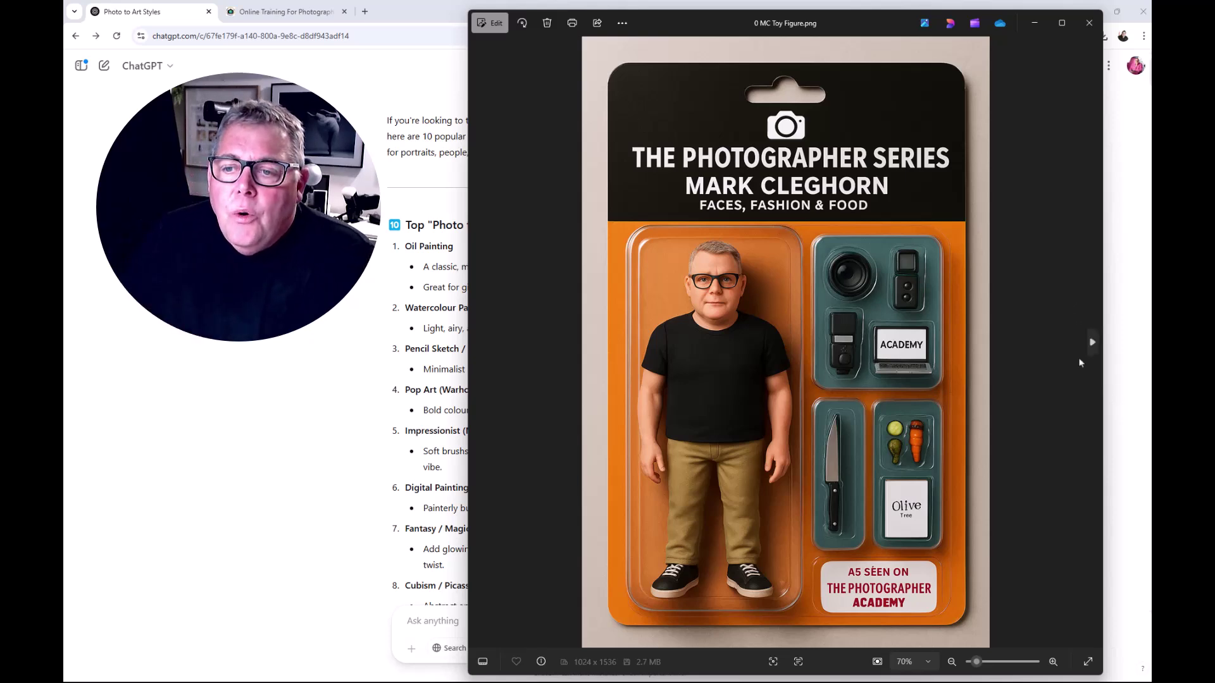
View the two Model Series toy images, the pencil sketch and the pop art portrait, and move the image window off the chat.
click(1091, 345)
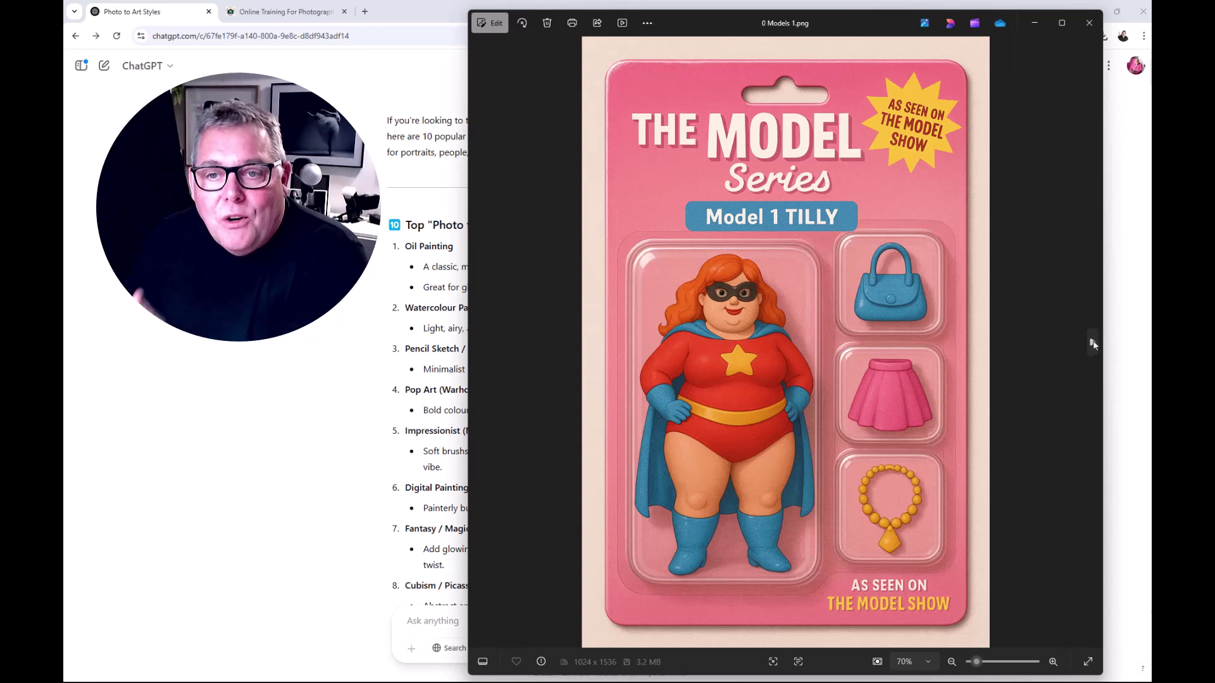
click(1092, 344)
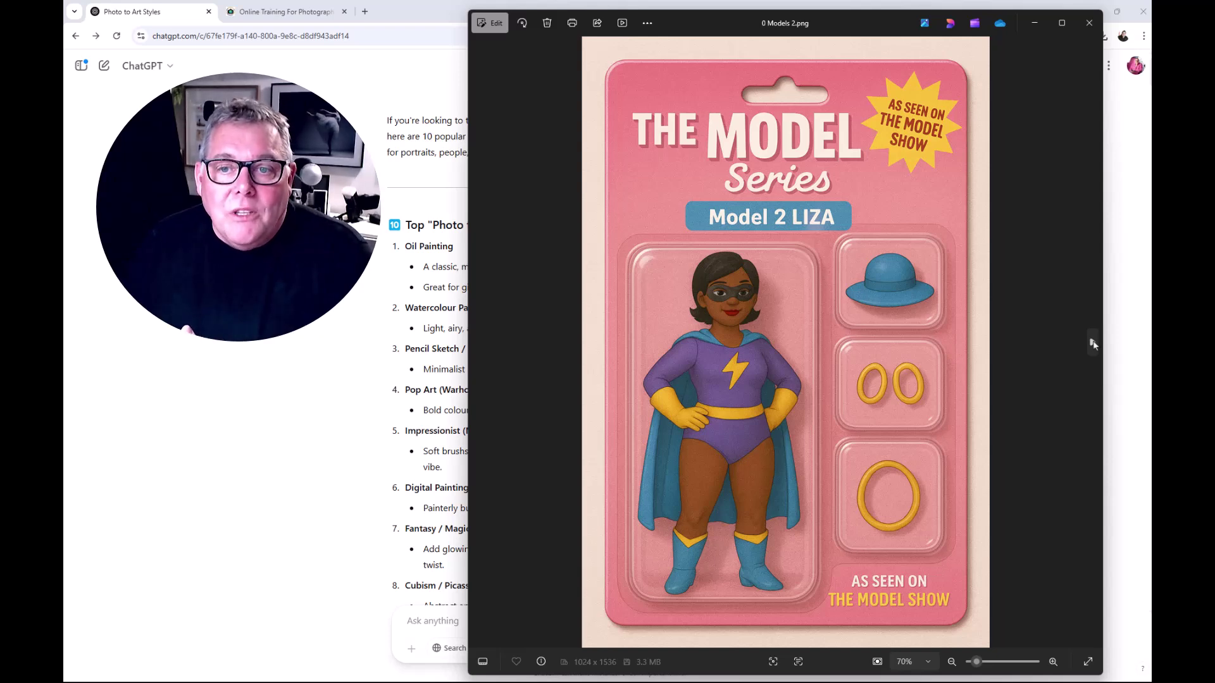
click(1093, 343)
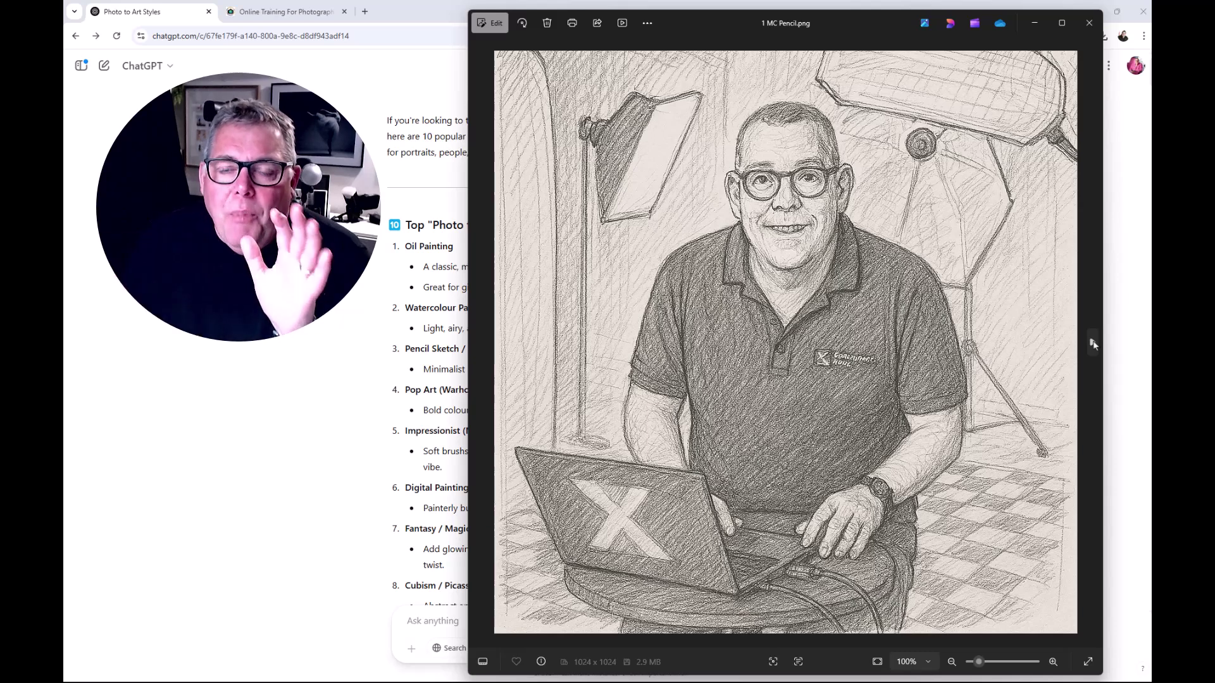
click(1092, 343)
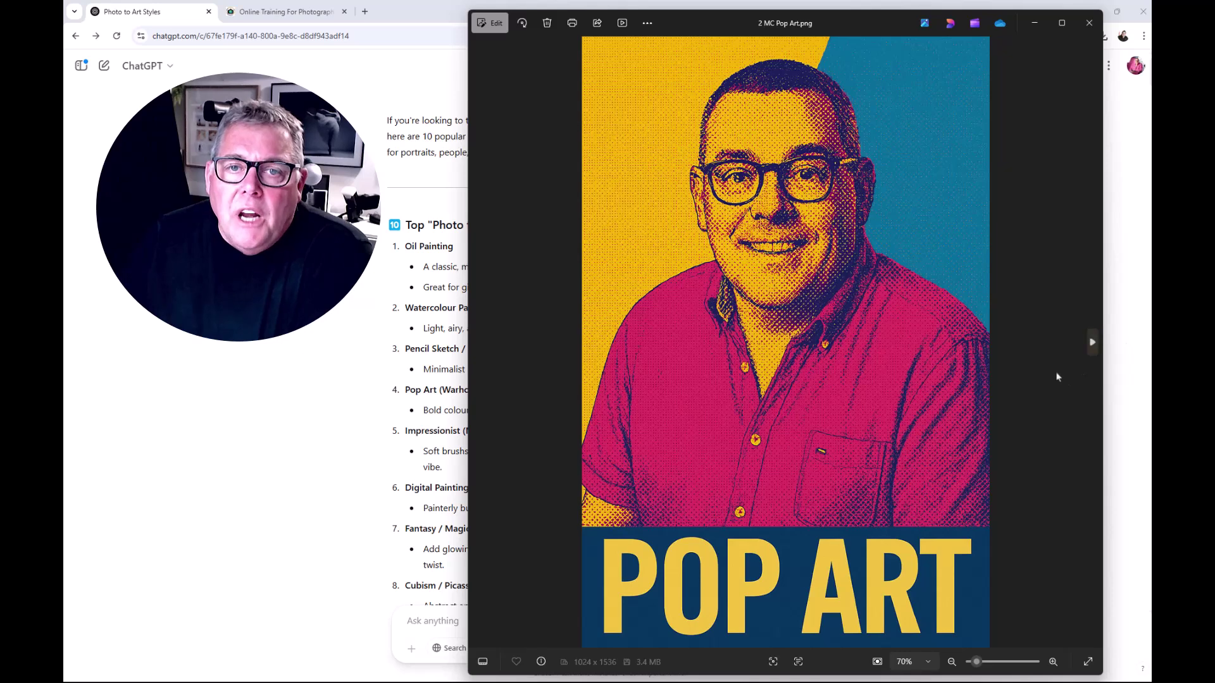
drag(877, 26, 1214, 102)
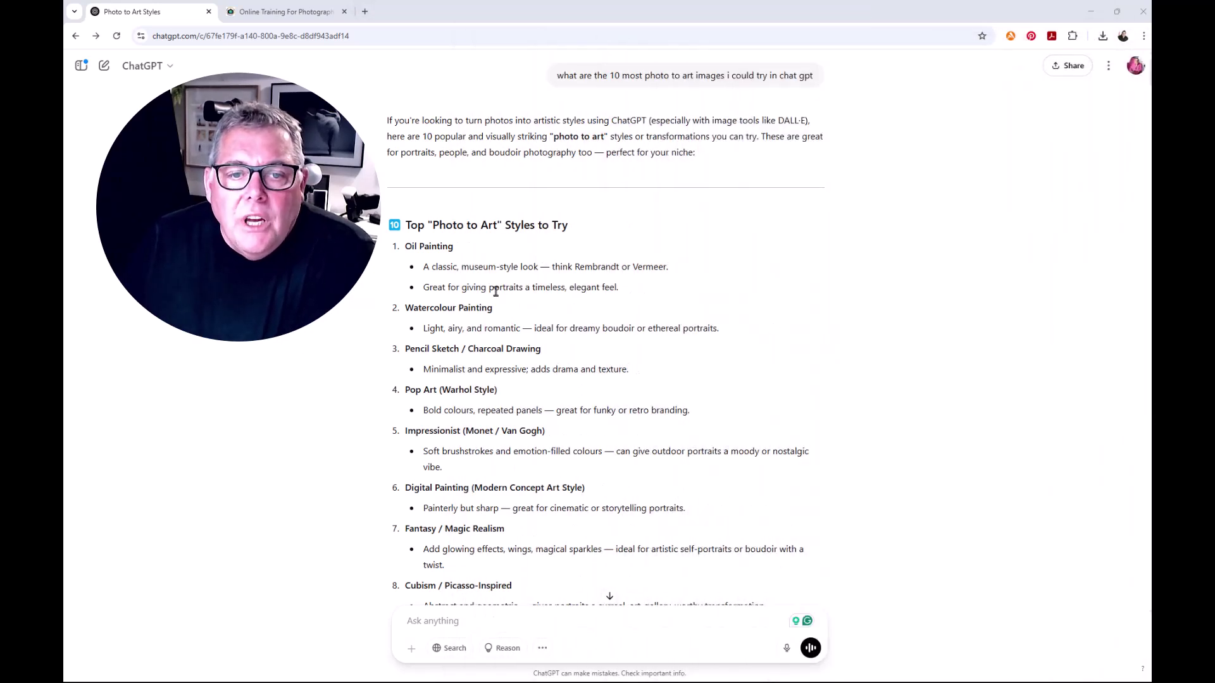
Read through the Top "Photo to Art" Styles list and the Popular Photo-to-Art Styles (Modern & Stylized) list.
scroll(495, 292, down, 3)
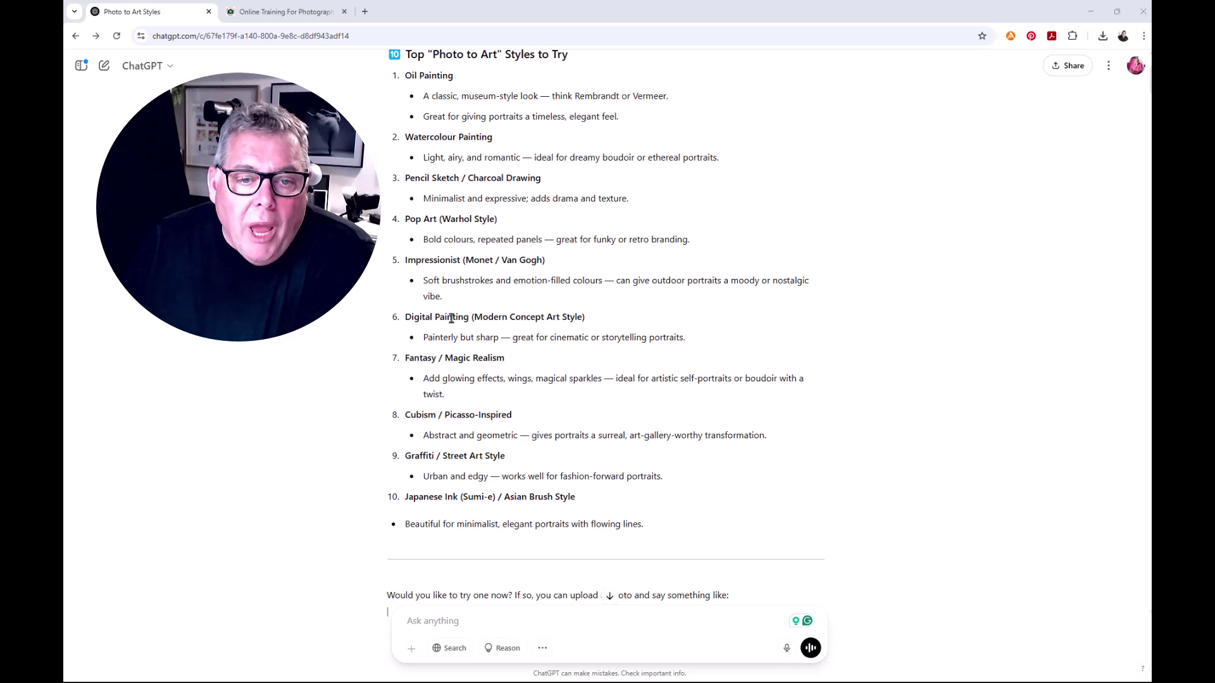
scroll(421, 412, down, 3)
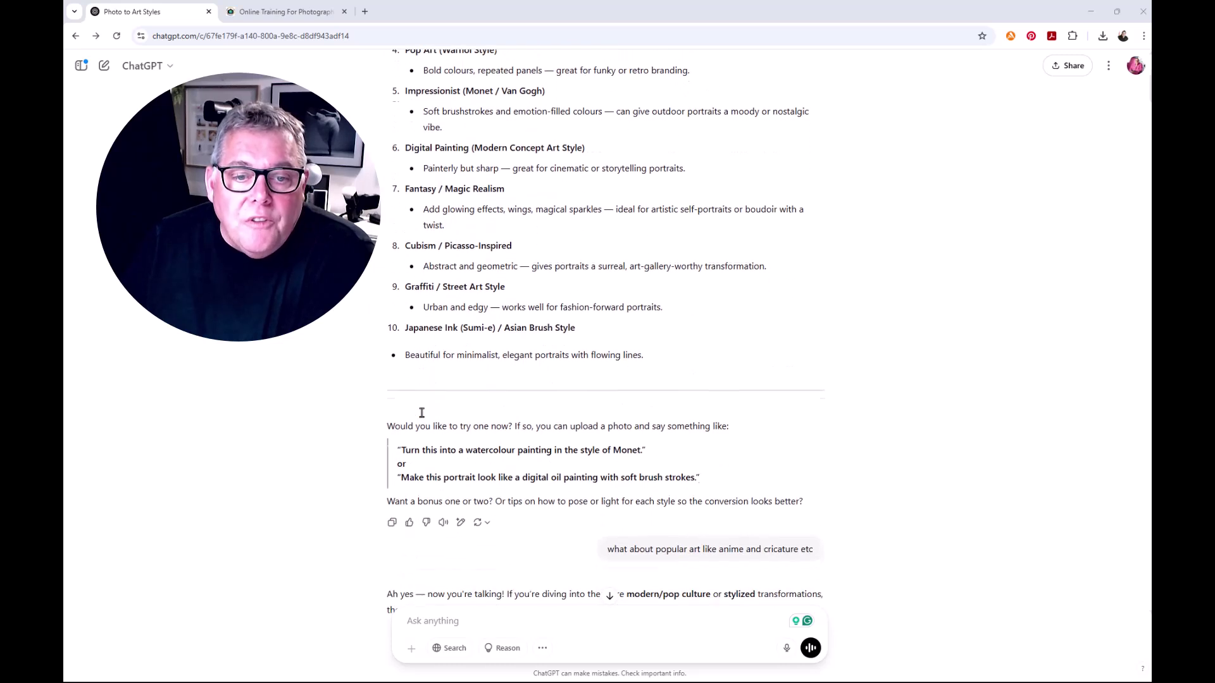
scroll(582, 374, down, 5)
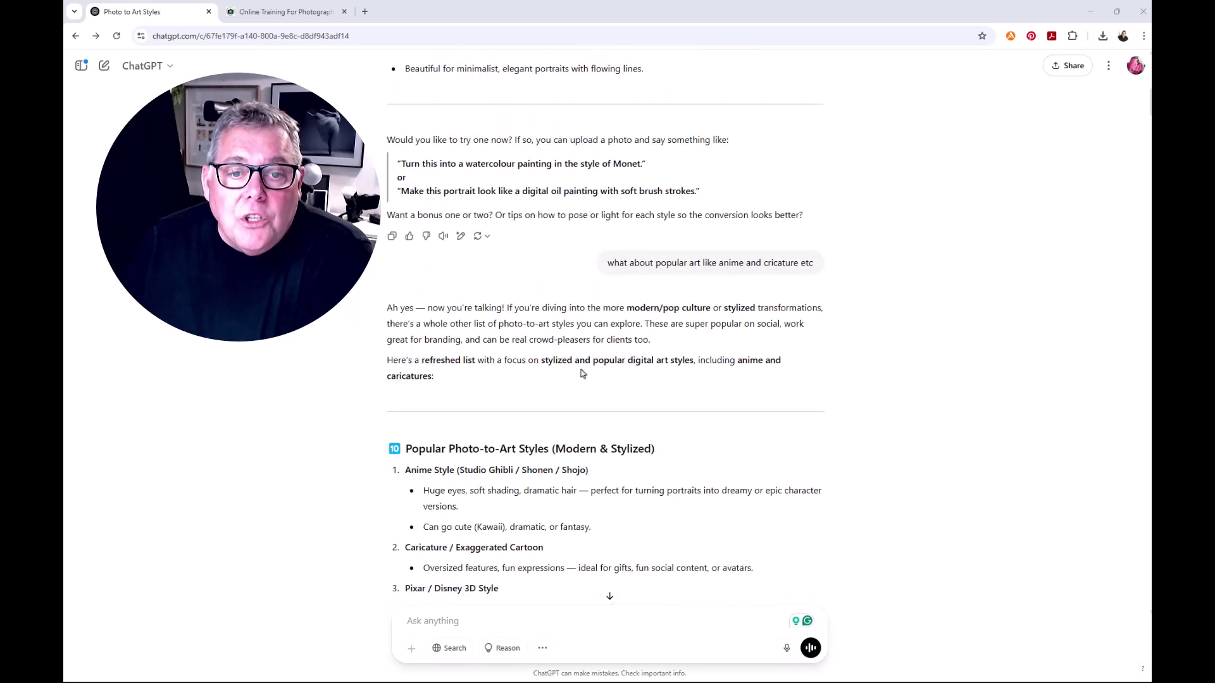
scroll(582, 374, down, 6)
scroll(579, 374, up, 1)
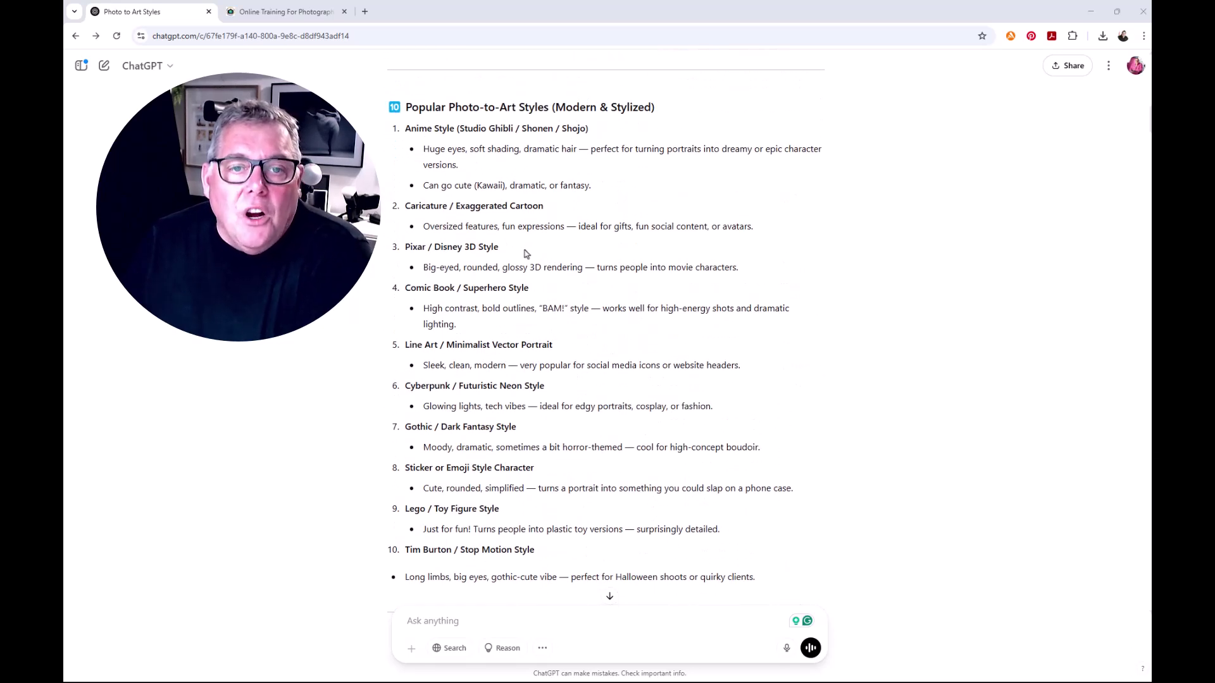
scroll(524, 253, up, 3)
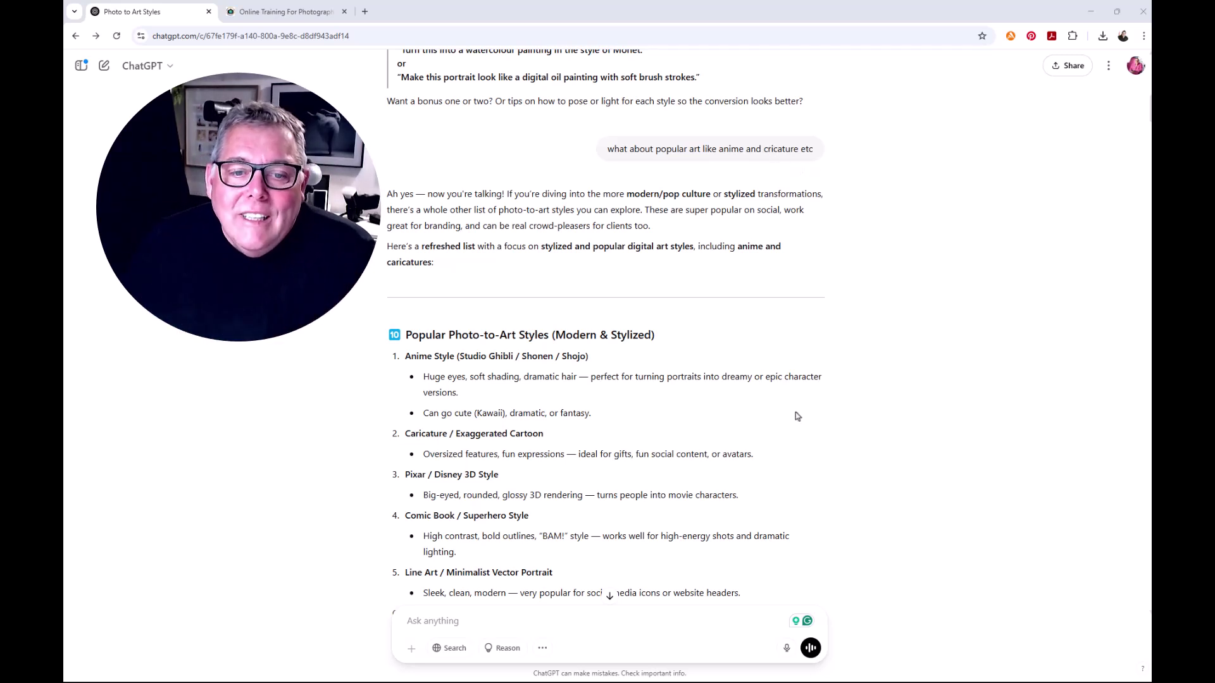
scroll(796, 416, down, 4)
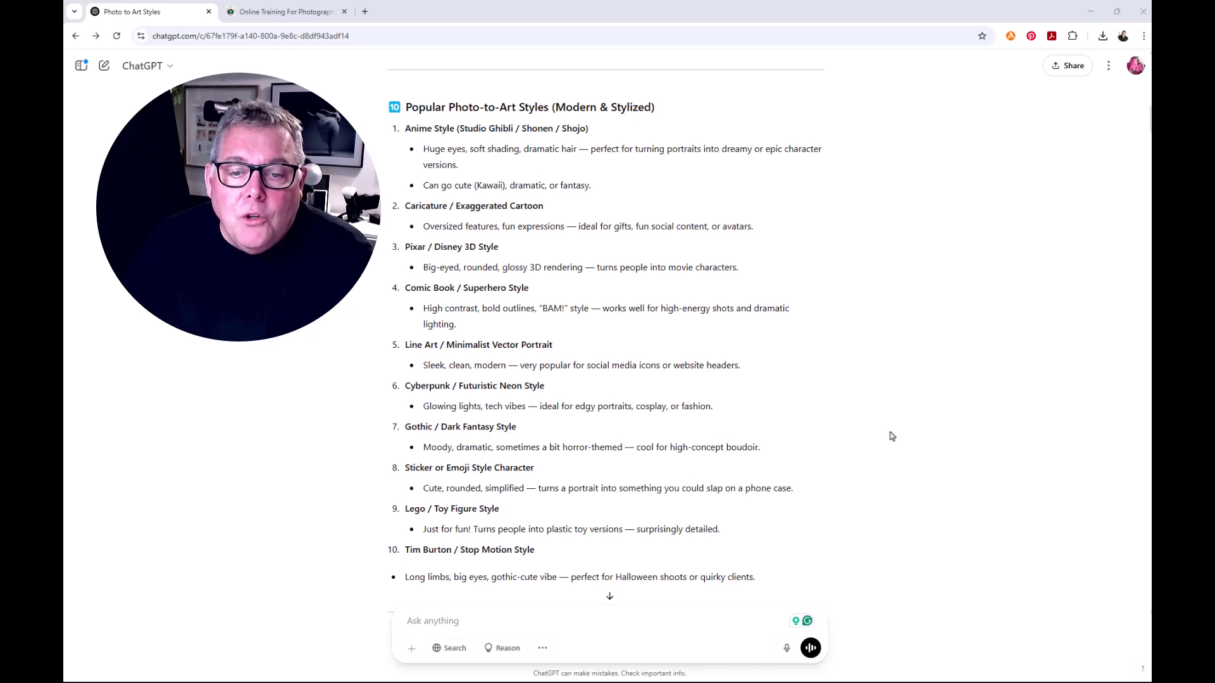
Review the style tips and the Cyberpunk Art Prompt, show the matching cyberpunk portrait over the chat, and close that image.
scroll(892, 436, down, 6)
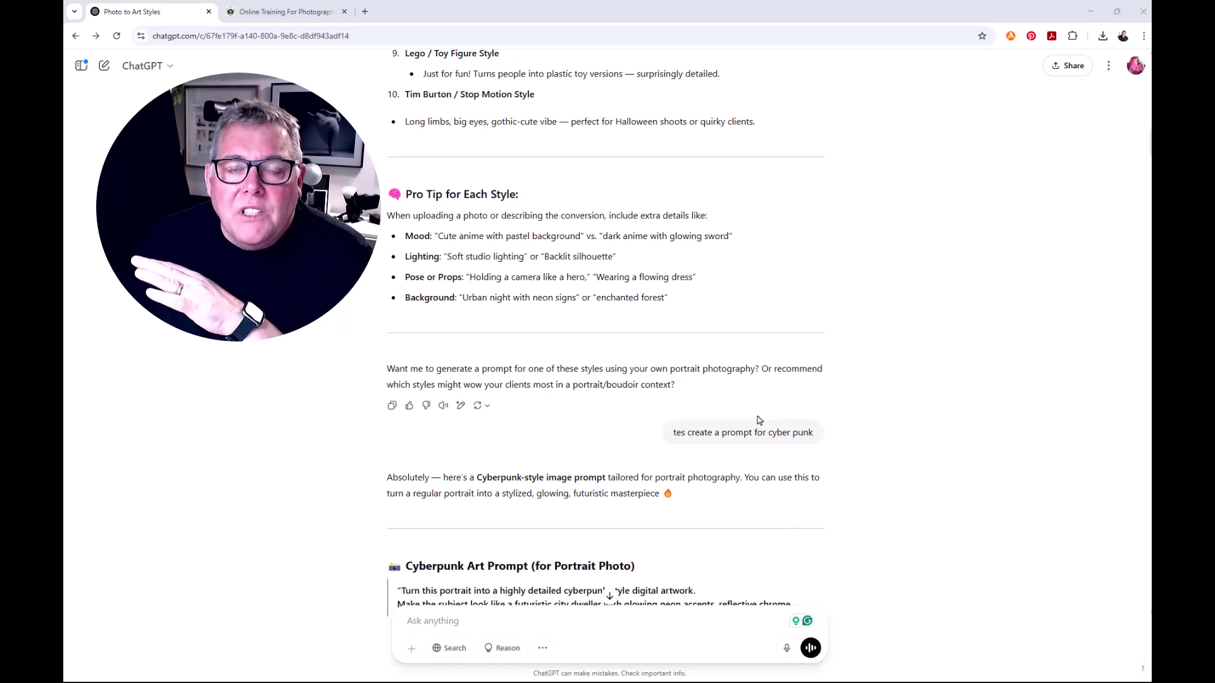
scroll(769, 411, down, 5)
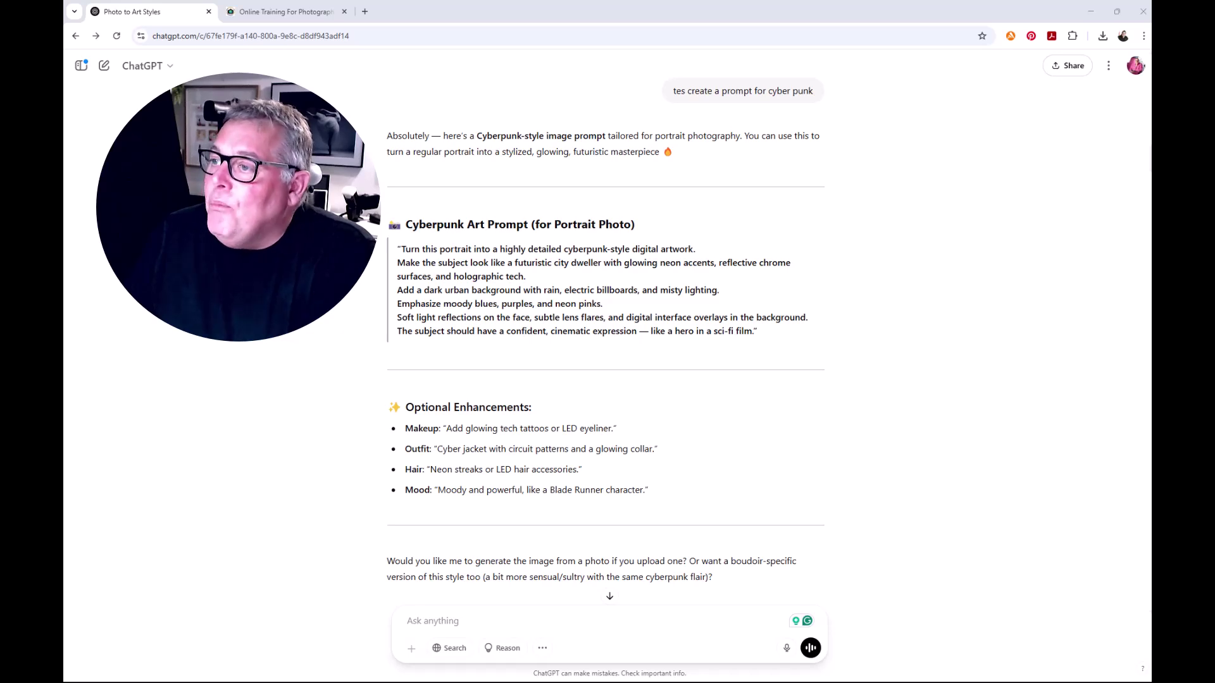
drag(1151, 114, 845, 48)
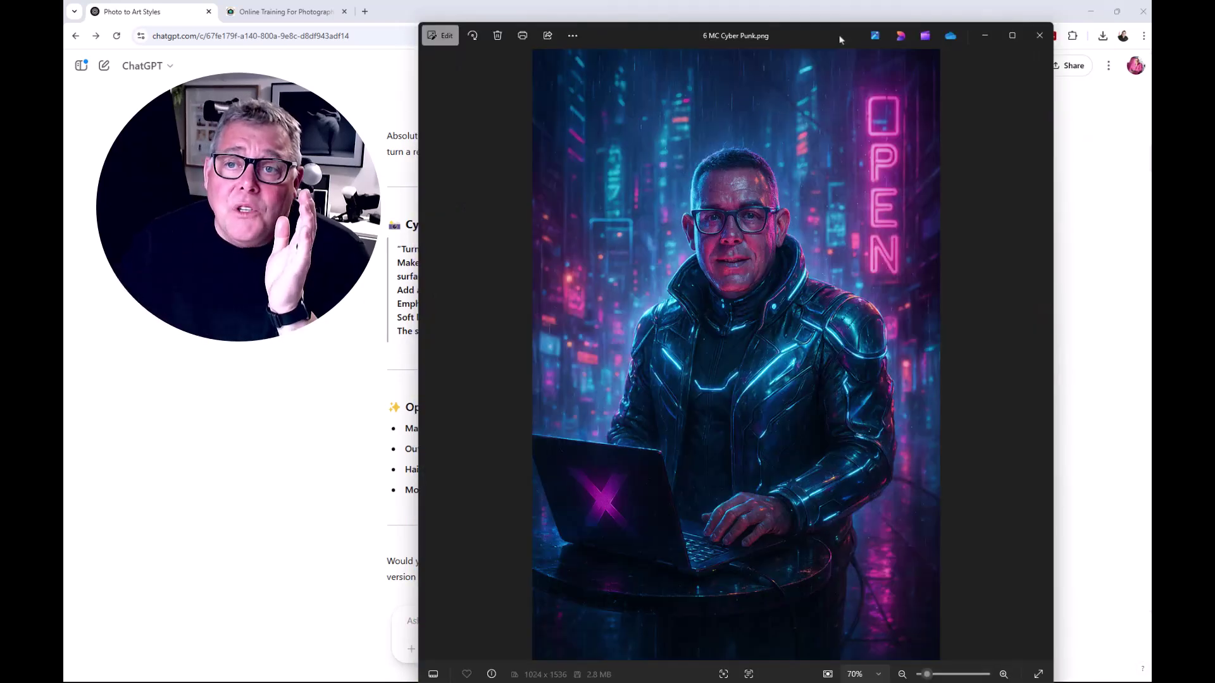
click(1038, 36)
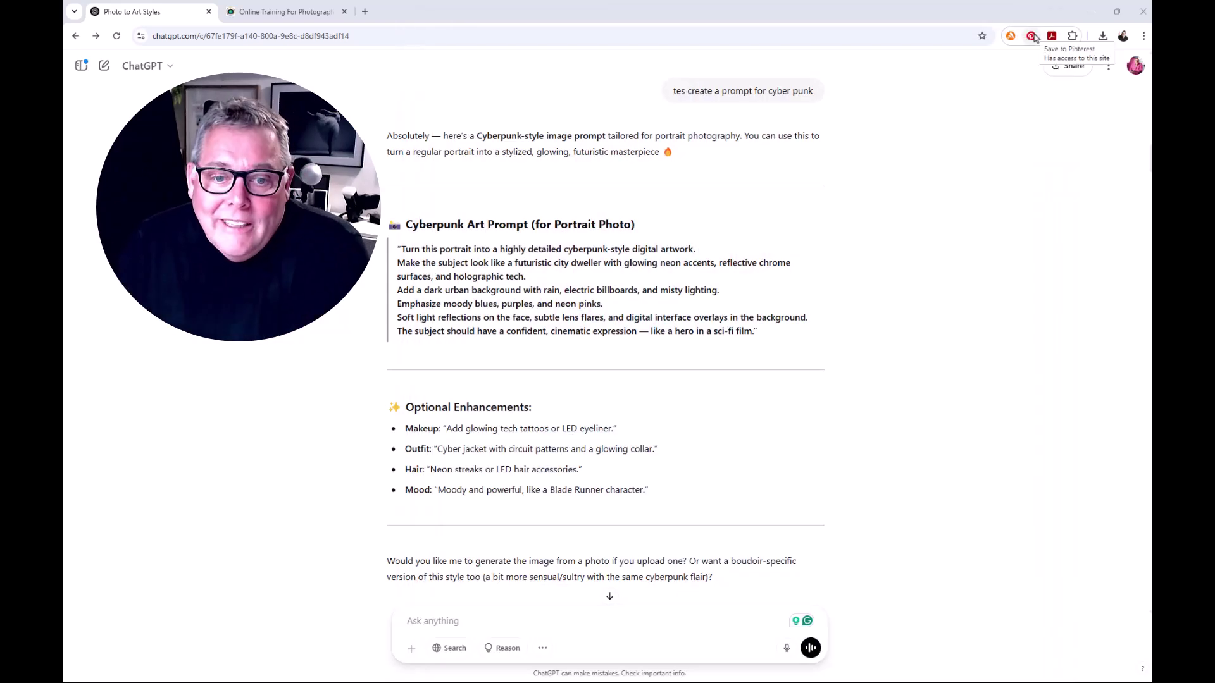
Go to the Pixar-Style Portrait Prompt and its optional add-ons in the chat.
scroll(924, 189, down, 5)
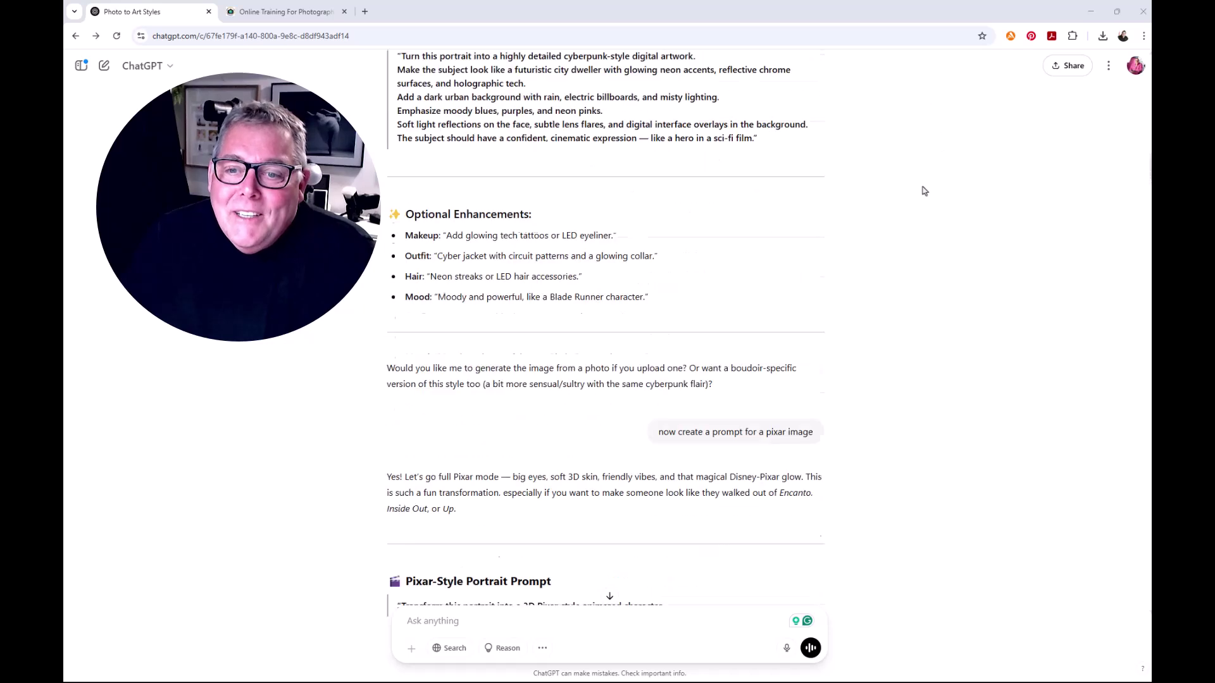
scroll(913, 303, down, 5)
scroll(914, 304, up, 2)
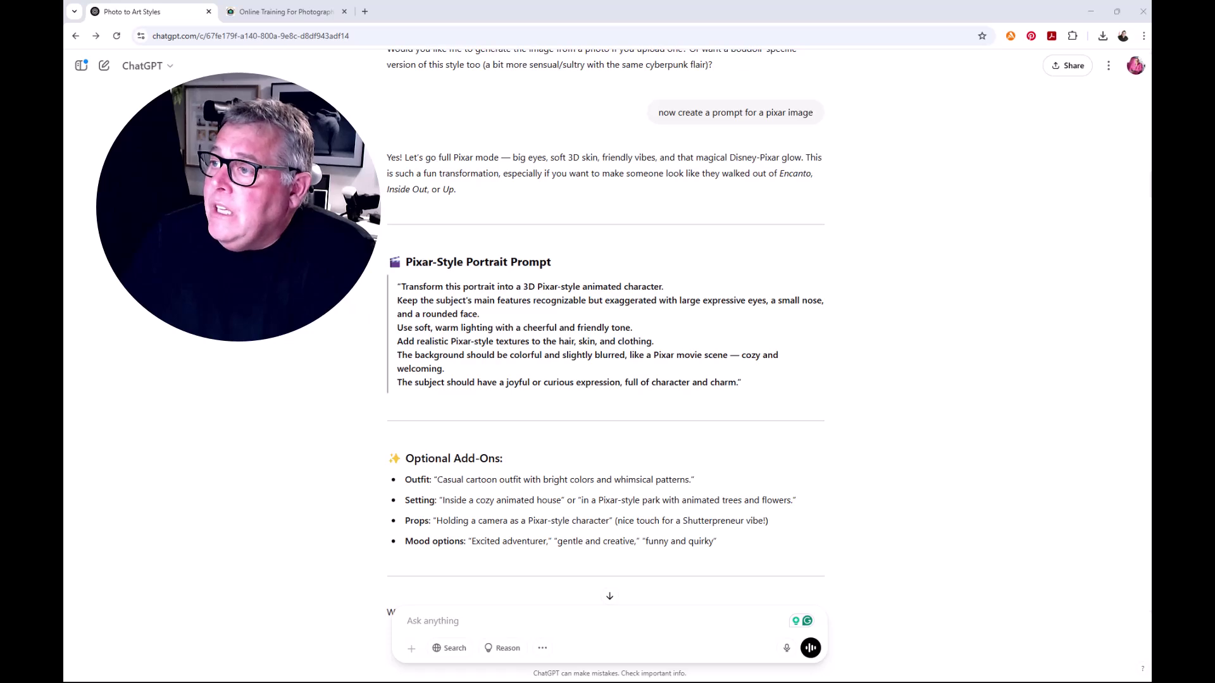
Bring the pop art portrait over the chat and view the Warhol-style and 80's caricature images that follow it.
drag(1151, 82, 822, 36)
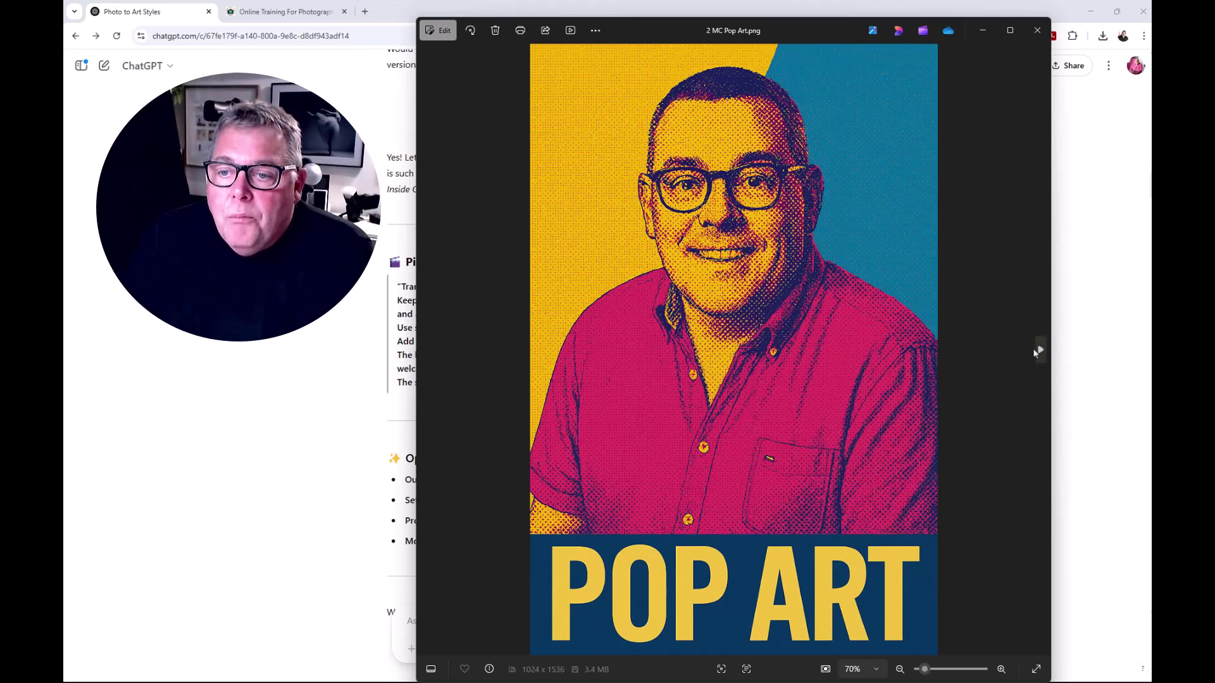
click(1040, 352)
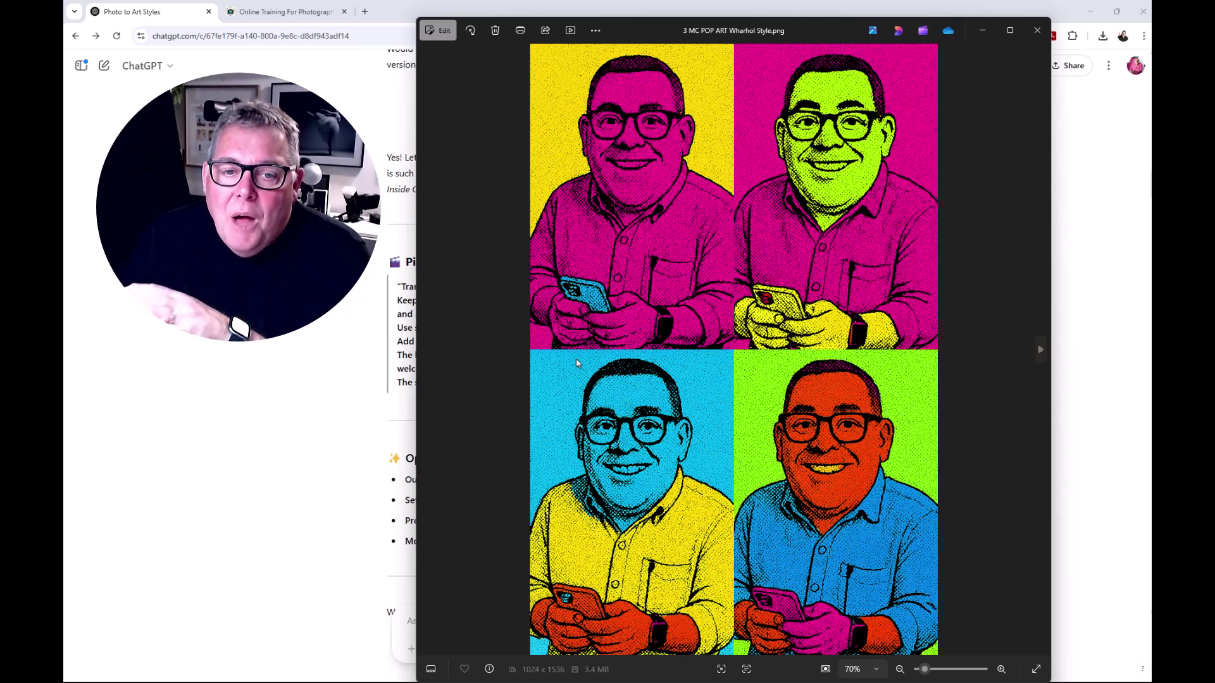
click(432, 358)
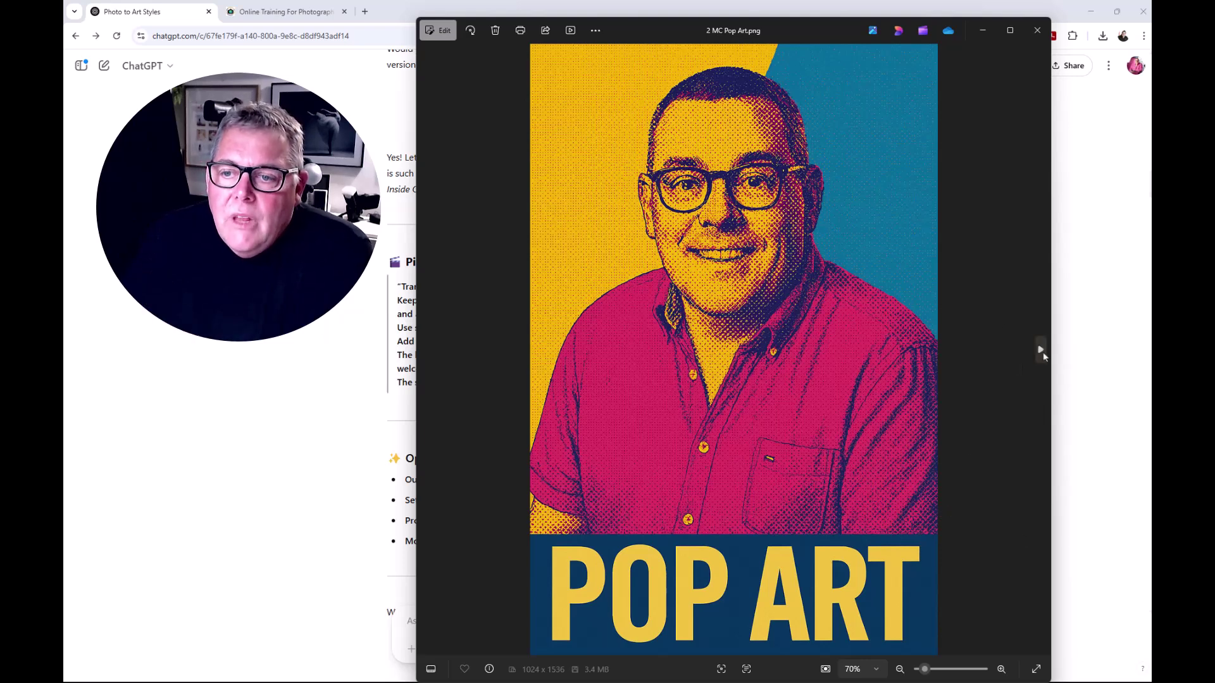
click(1041, 351)
click(1041, 351)
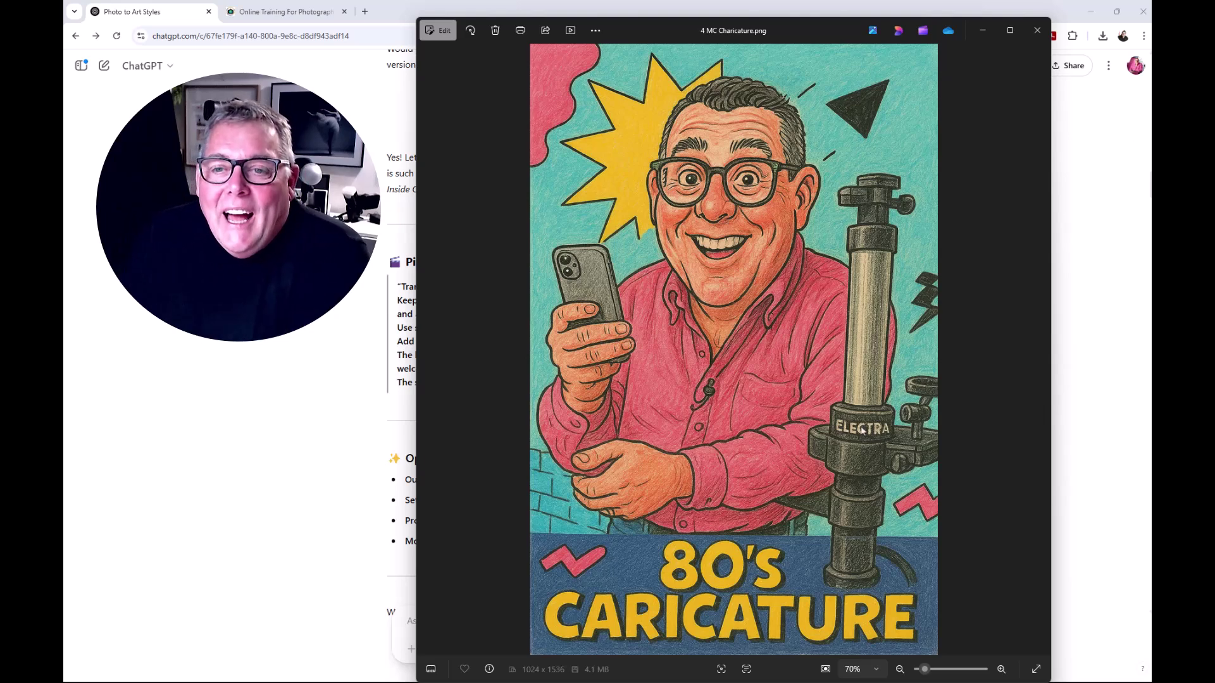
View the anime, comic, cyberpunk, cartoon and Pixar-style images, and move the image window off the chat.
click(1041, 350)
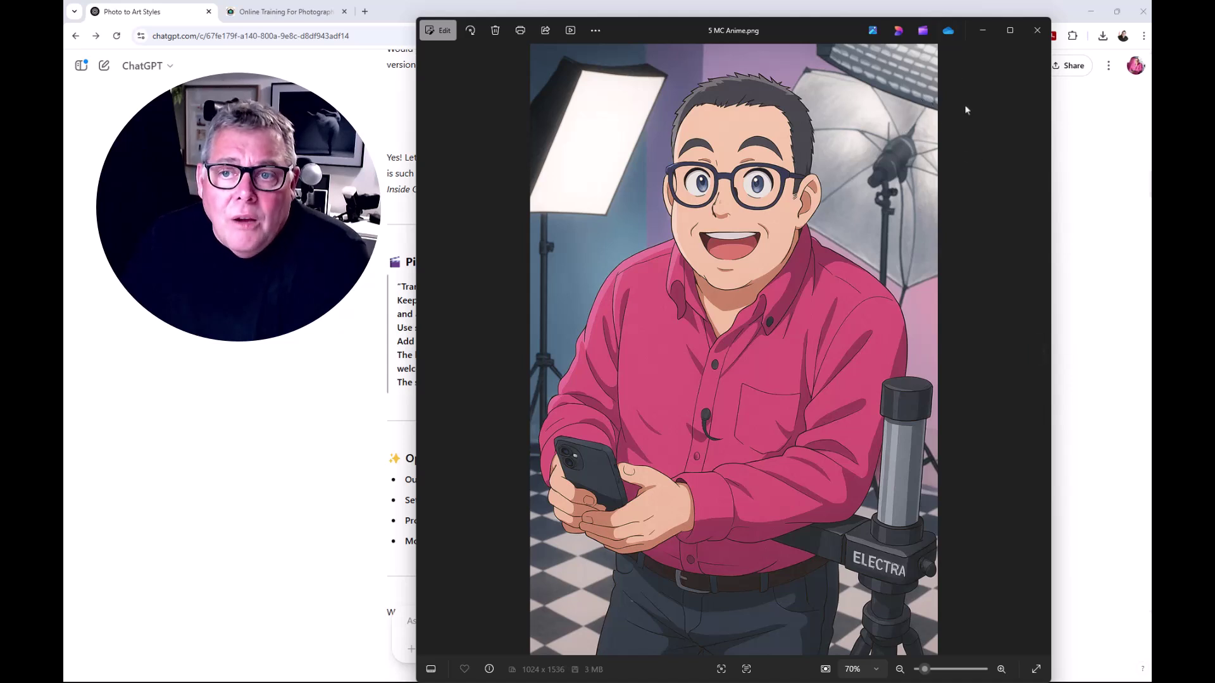
click(1038, 351)
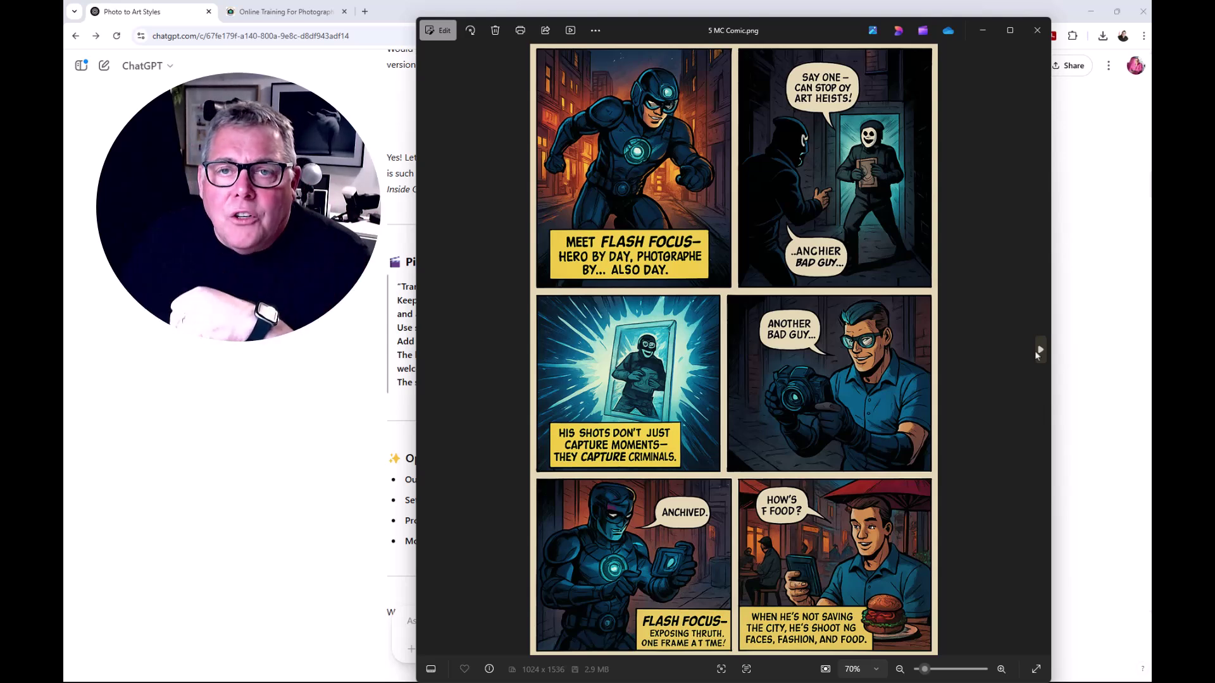
click(1037, 352)
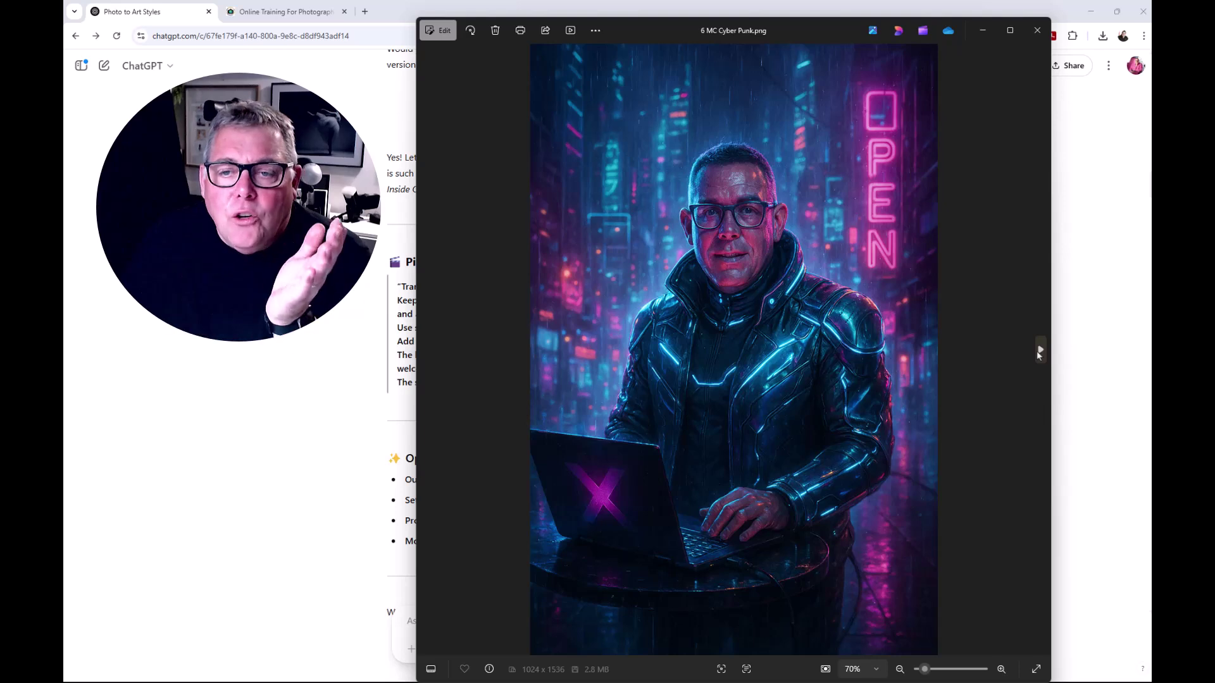
click(1039, 352)
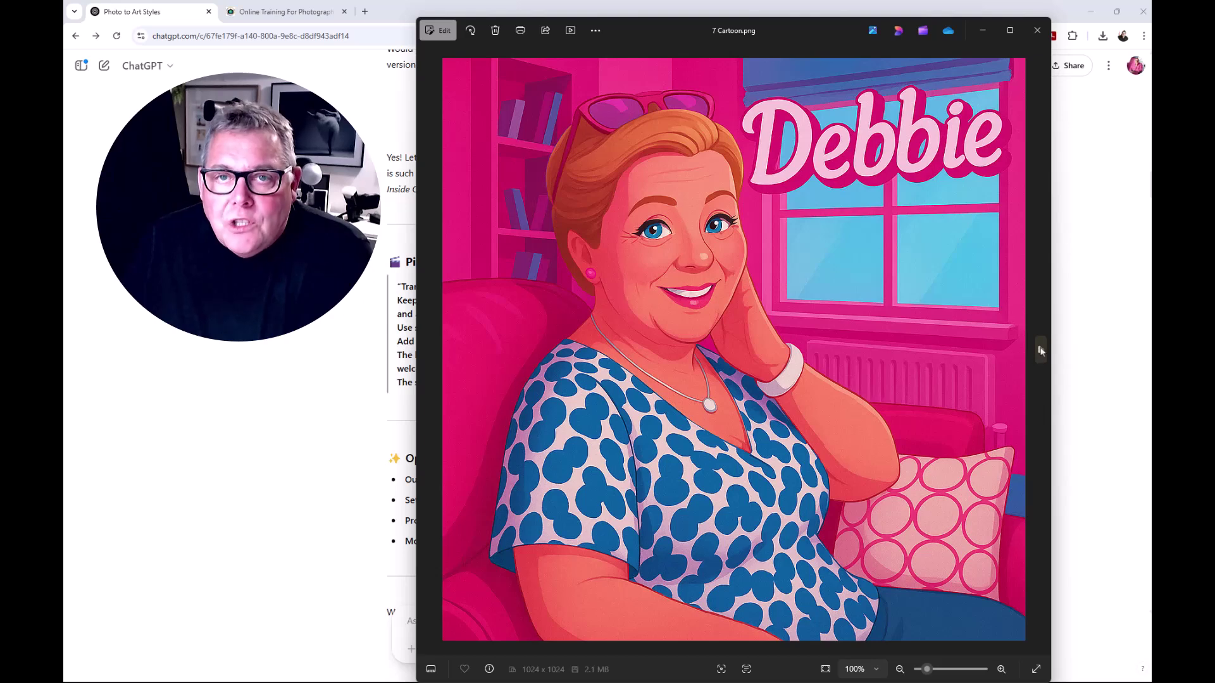
click(1041, 352)
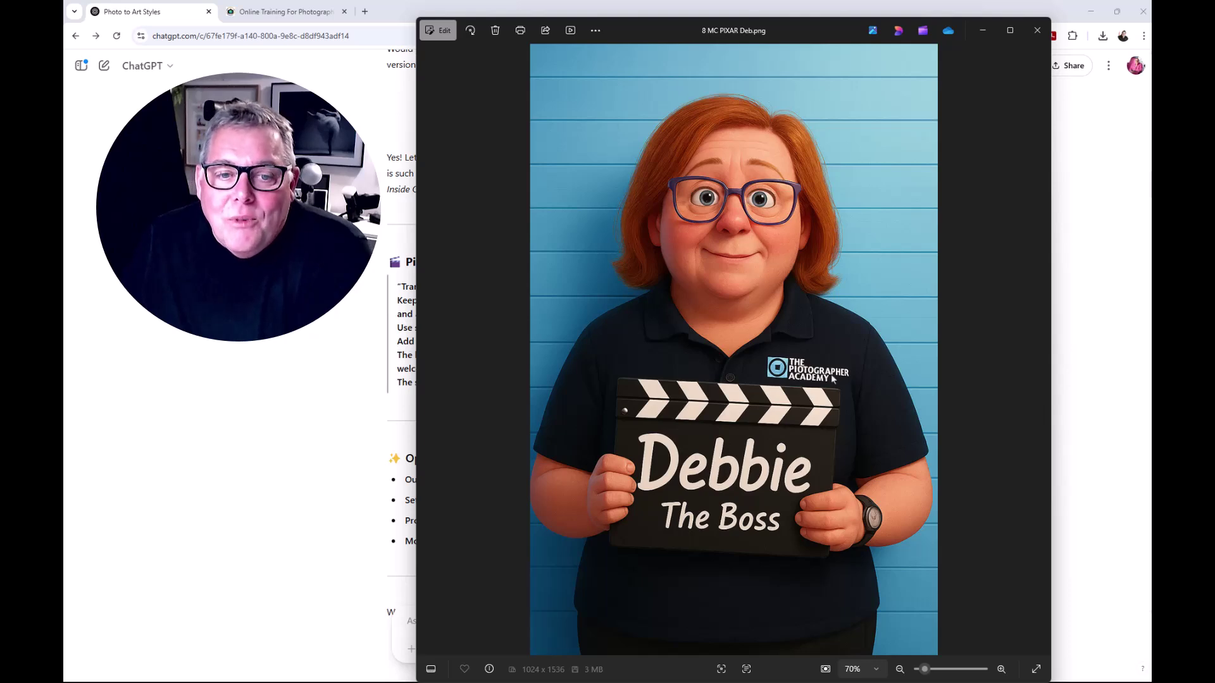
drag(684, 31, 1151, 66)
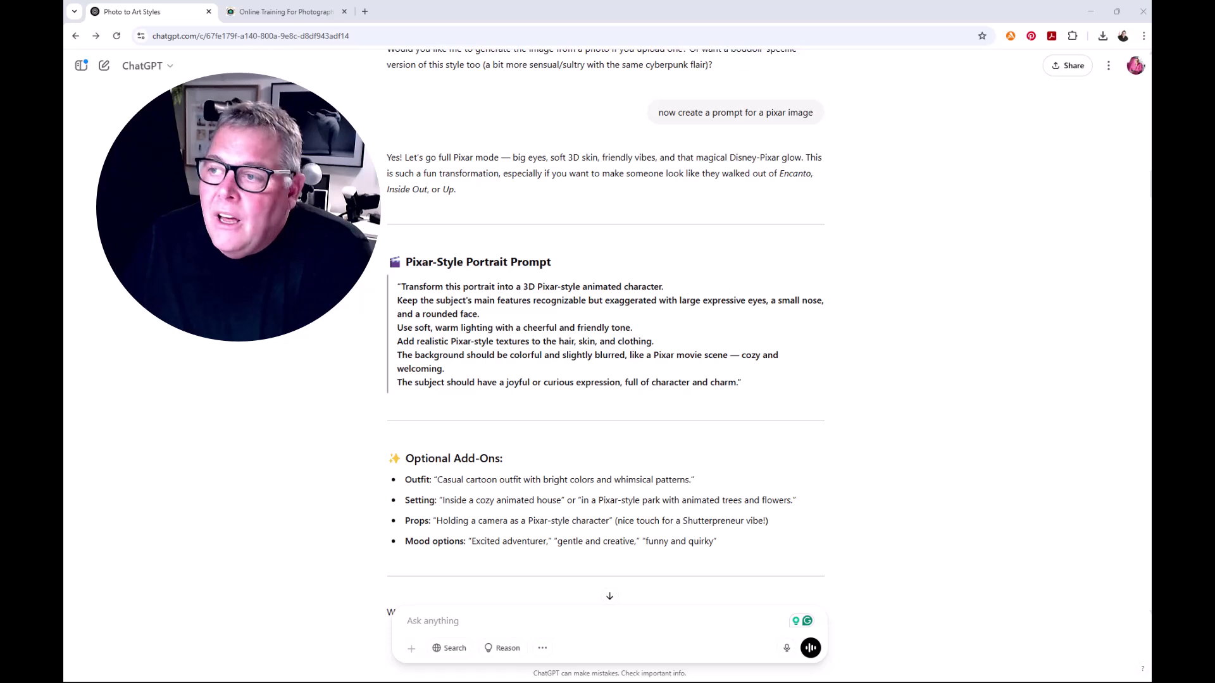
Bring the Pixar-style portrait with the clapperboard over the chat, view the pink-shirt Pixar portrait as well, and move the image window away.
drag(1150, 36, 662, 35)
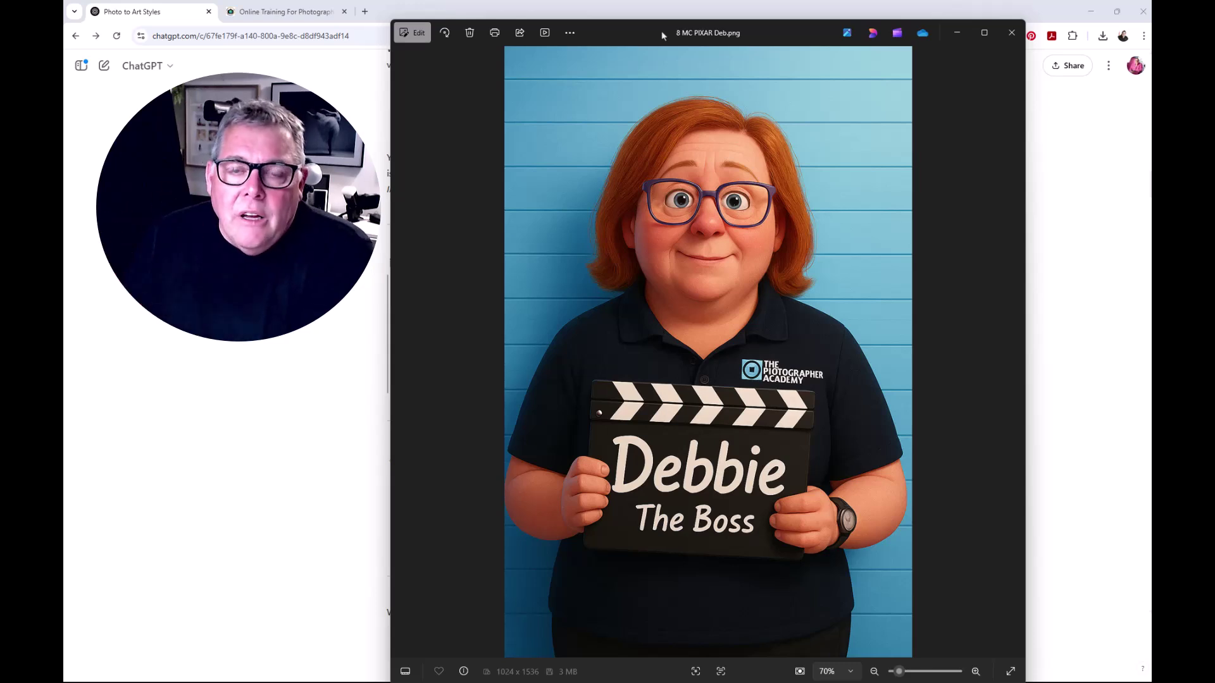
drag(660, 35, 693, 33)
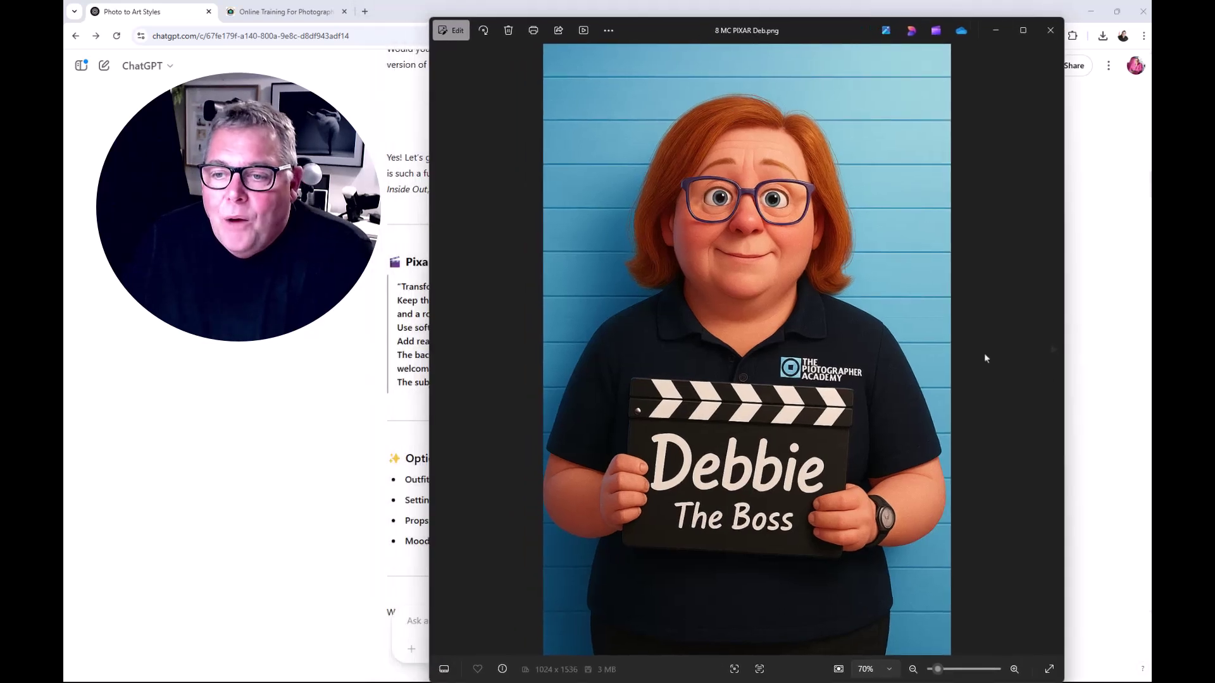
click(1051, 352)
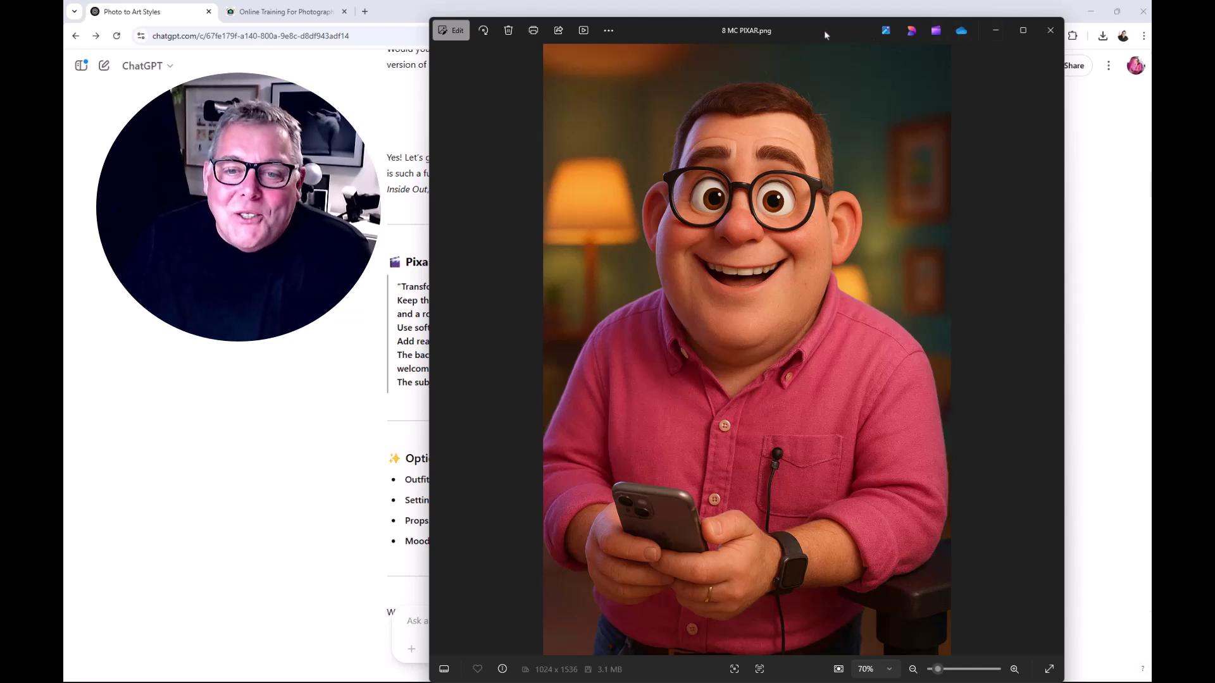
drag(825, 31, 1151, 33)
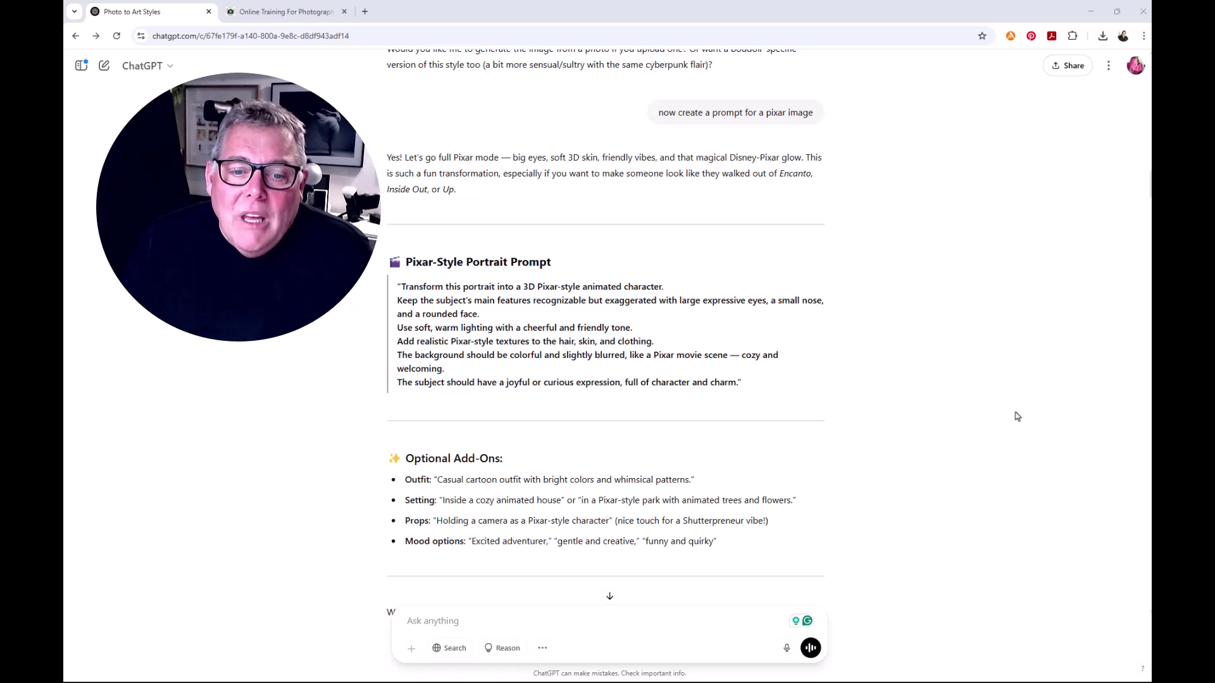
Review the Pop Art (Warhol Style) Portrait Prompt, its optional tweaks, and the explanation of a Warhol grid series with its three approaches.
scroll(1012, 418, down, 7)
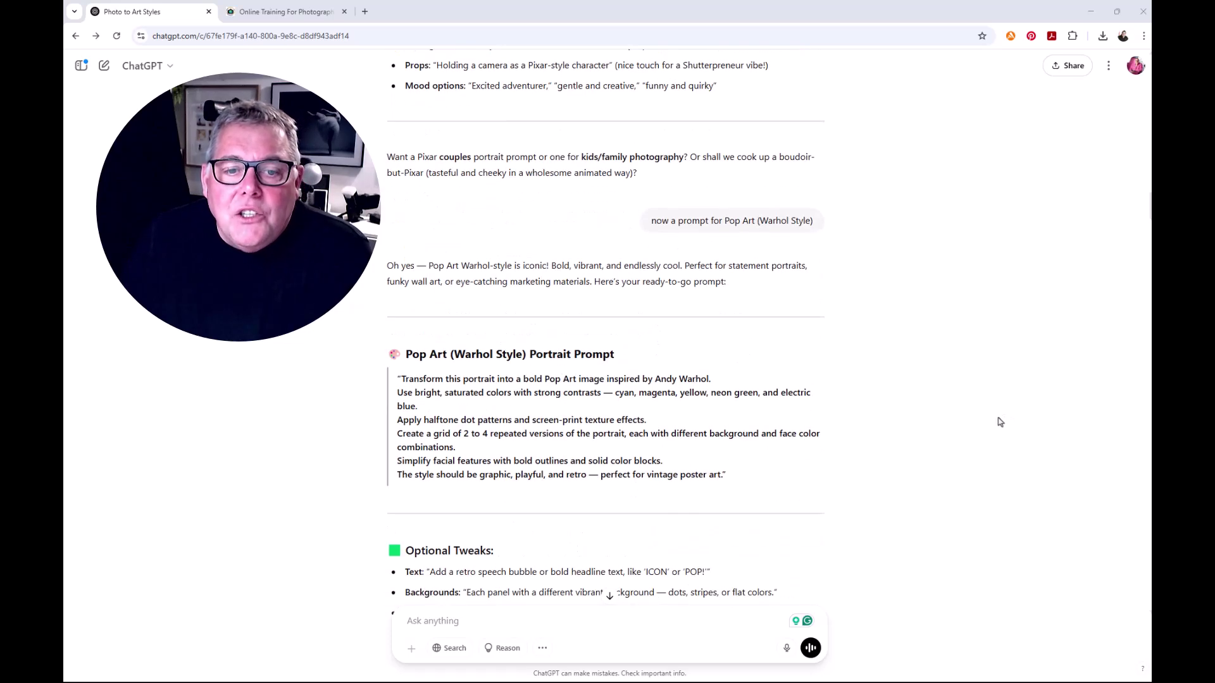
scroll(1000, 422, down, 3)
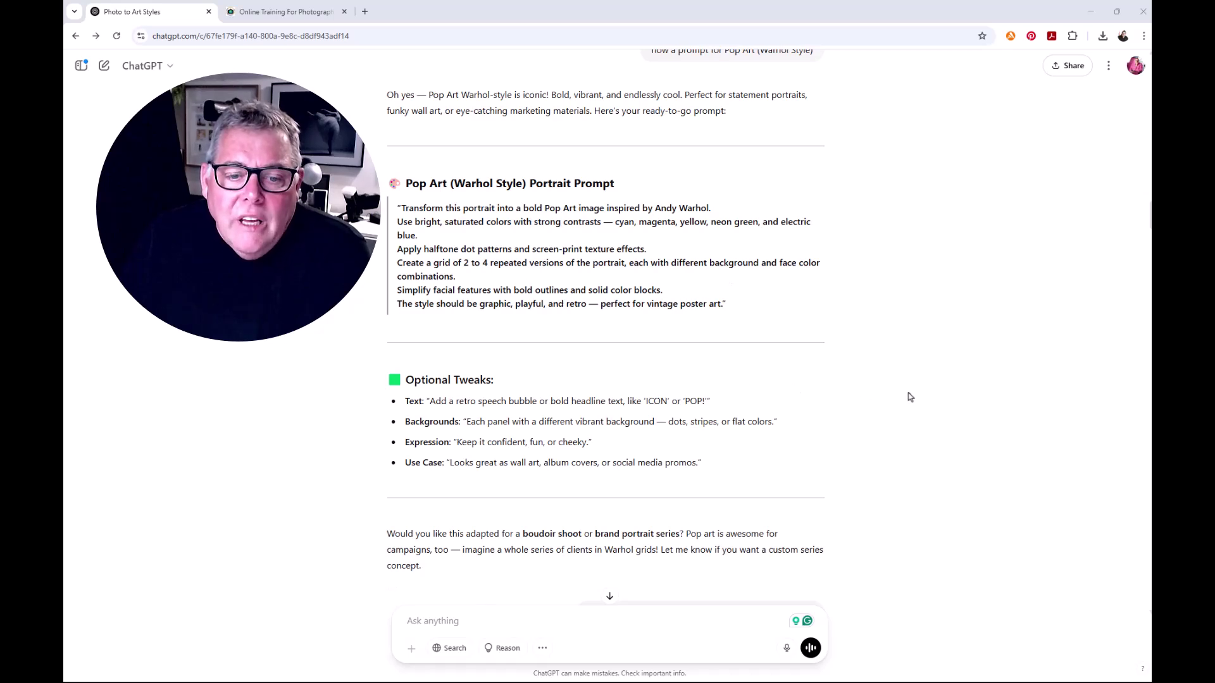
scroll(910, 397, down, 5)
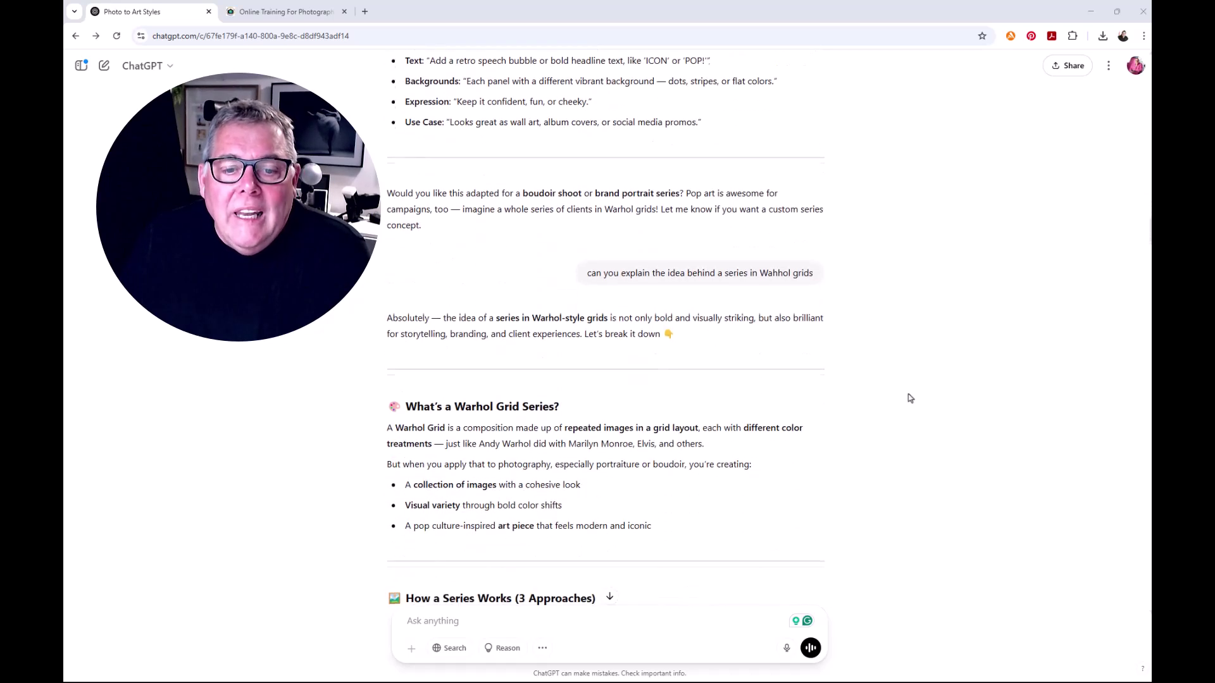
scroll(910, 398, down, 4)
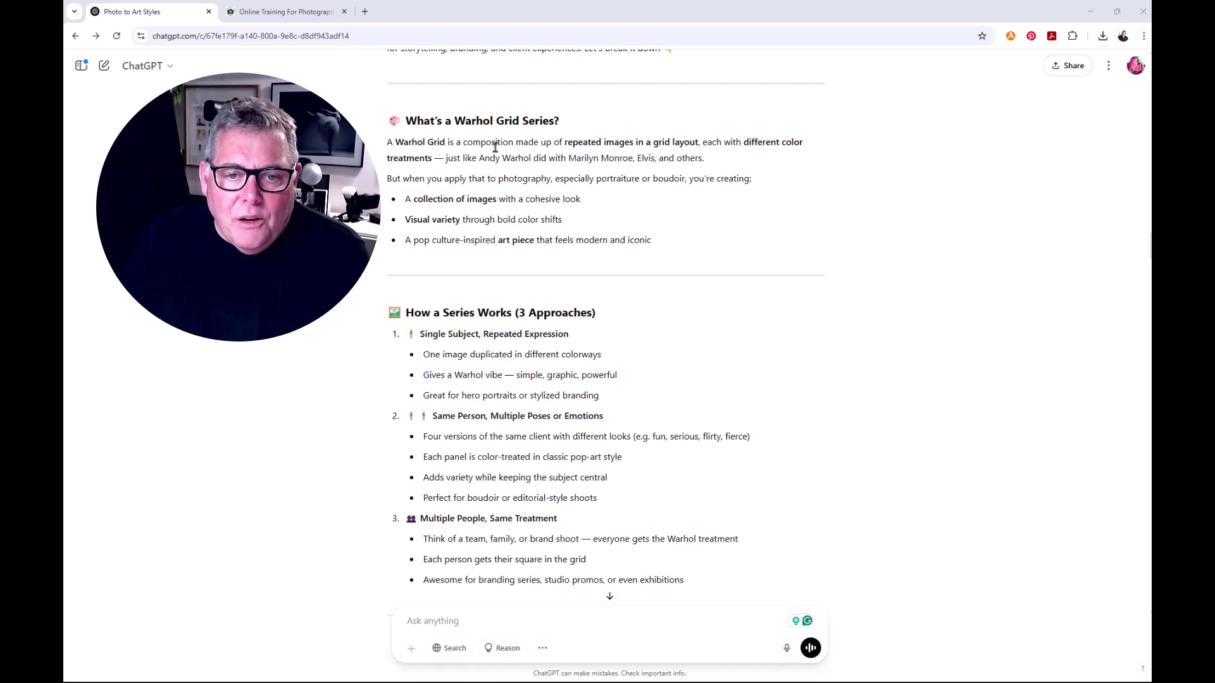
Go past the studio and brand benefits to the Classic Fine Art Styles – Photo to Art Prompts list in the chat.
scroll(549, 240, down, 6)
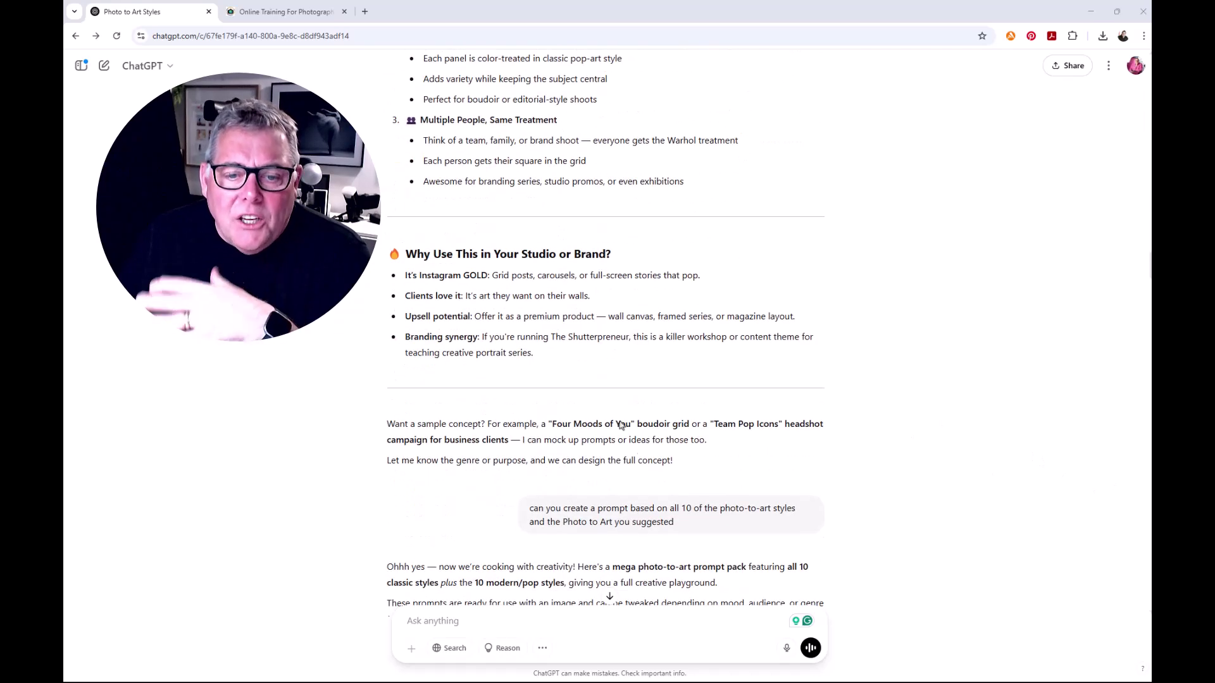
scroll(941, 389, down, 6)
scroll(940, 393, down, 4)
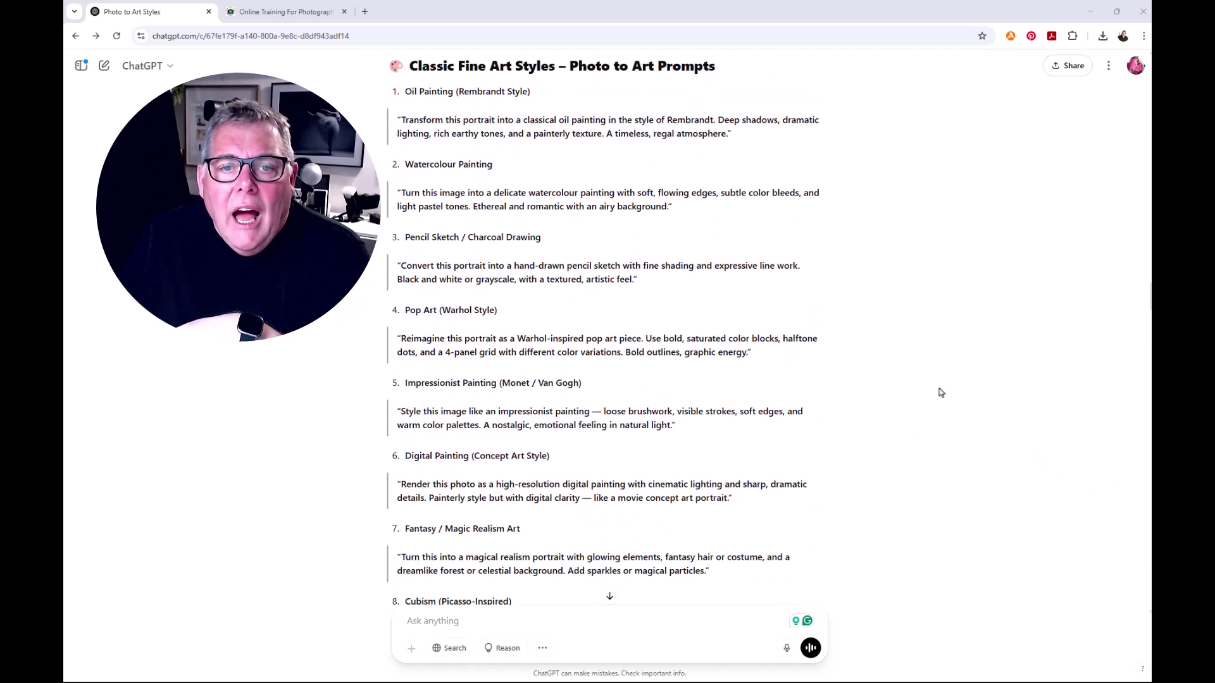